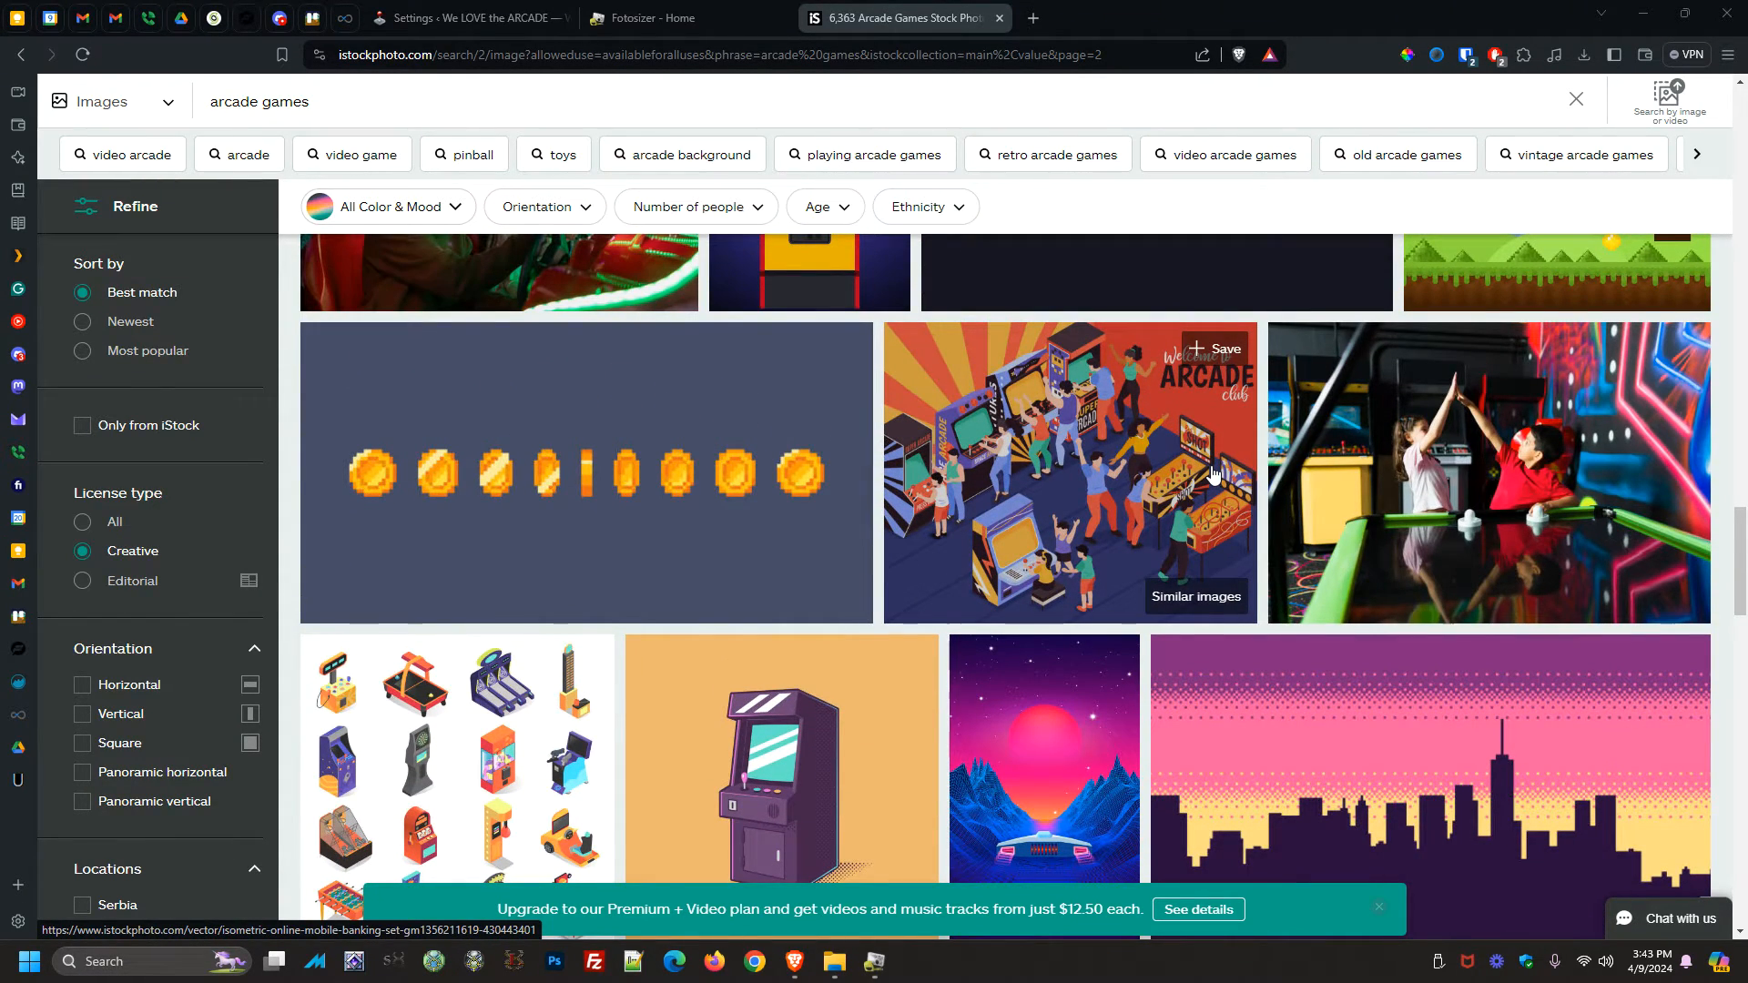
Open the arcade folder and look through its six arcade photos
scroll(1211, 472, "down", 4)
left_click(835, 962)
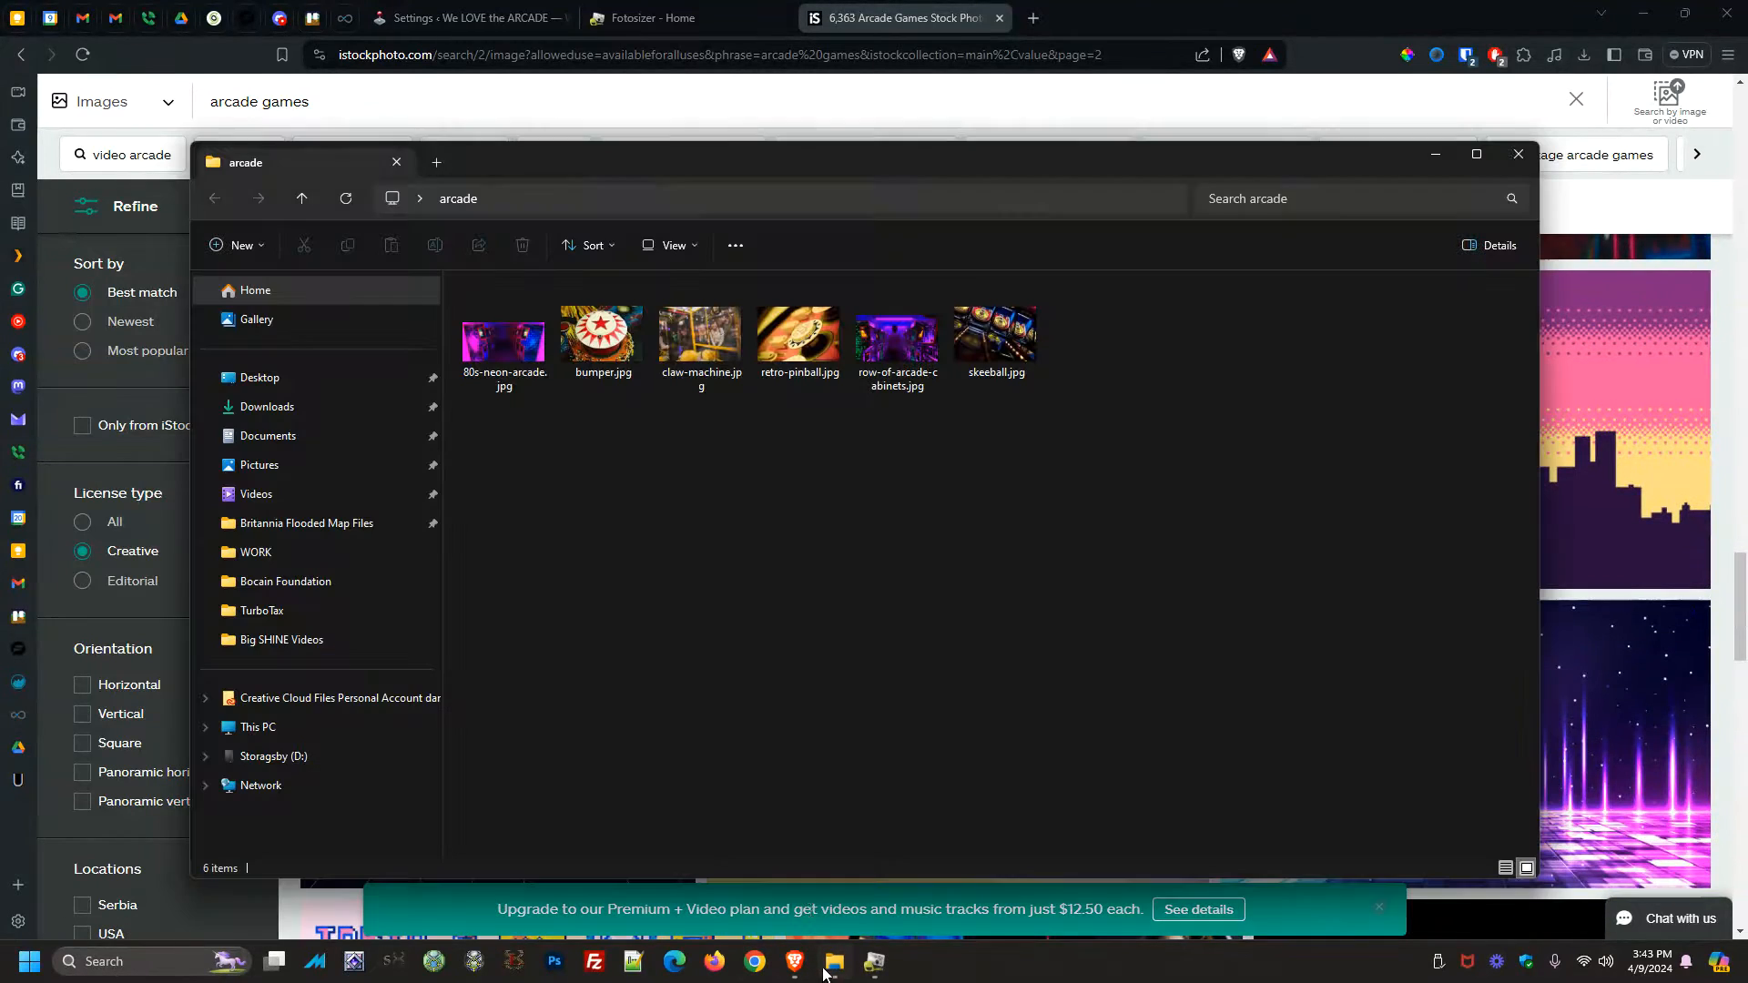
left_click(496, 337)
left_click(599, 339)
left_click(705, 355)
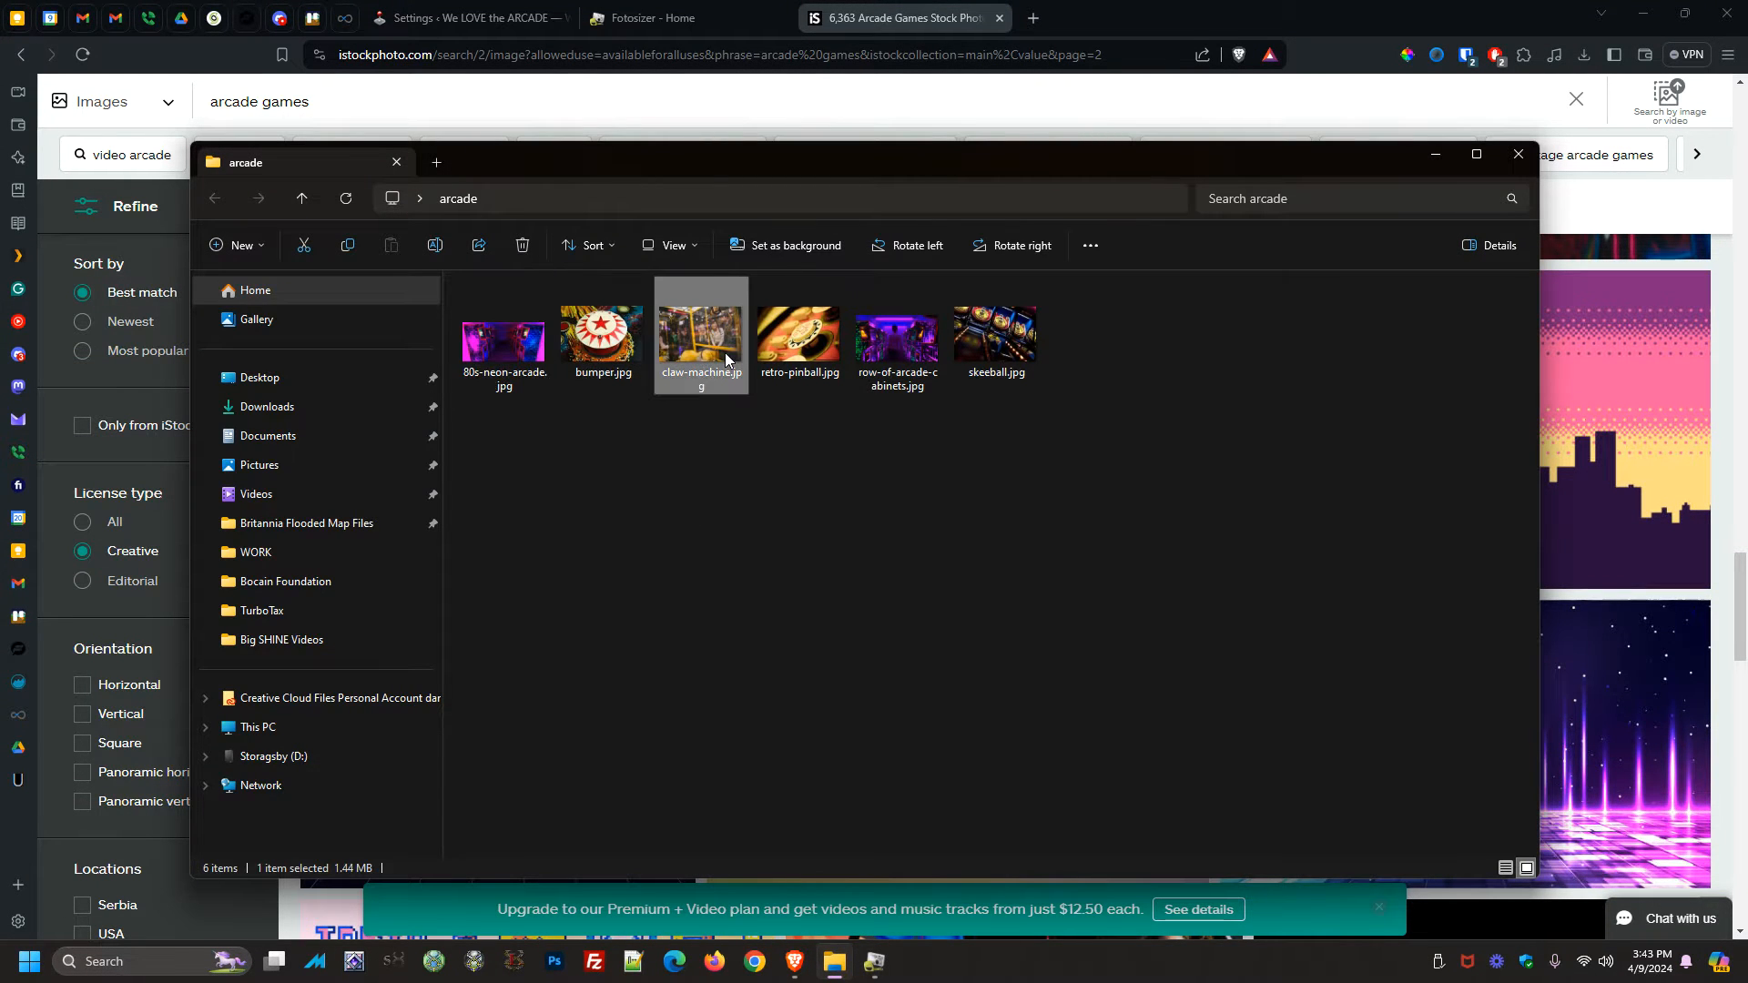
left_click(817, 352)
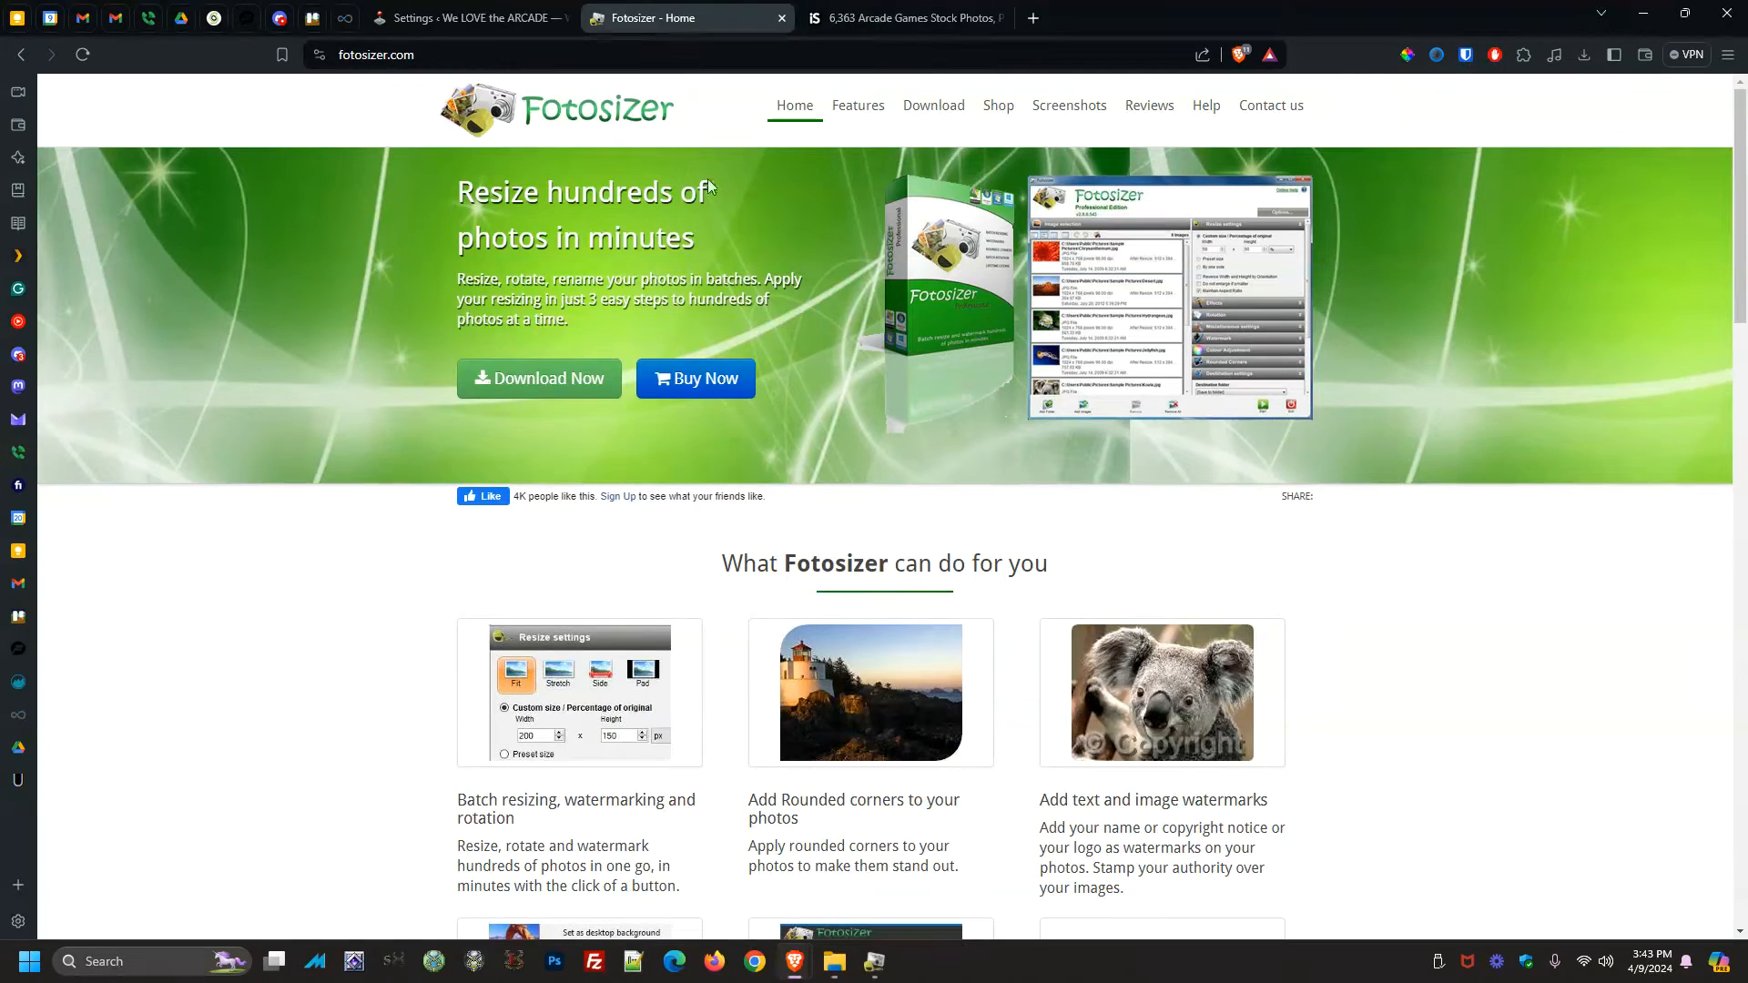
Visit the Fotosizer download page, then launch Fotosizer and continue with the free Standard Edition
left_click(545, 383)
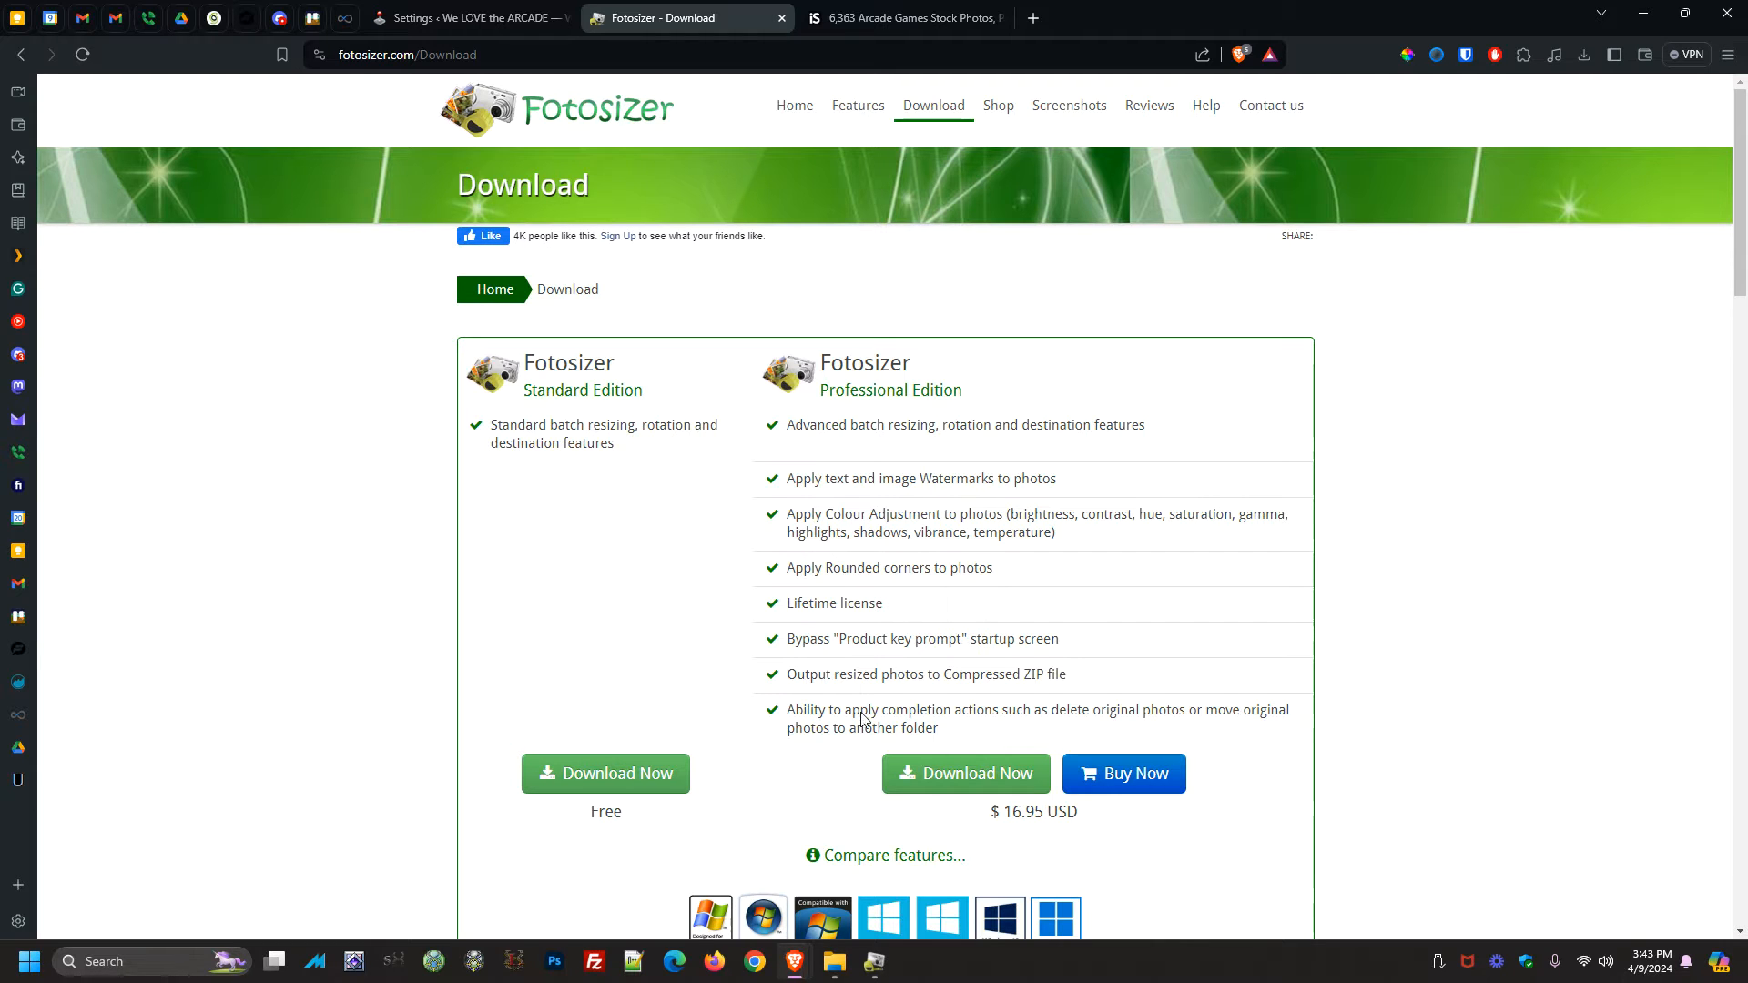
left_click(874, 961)
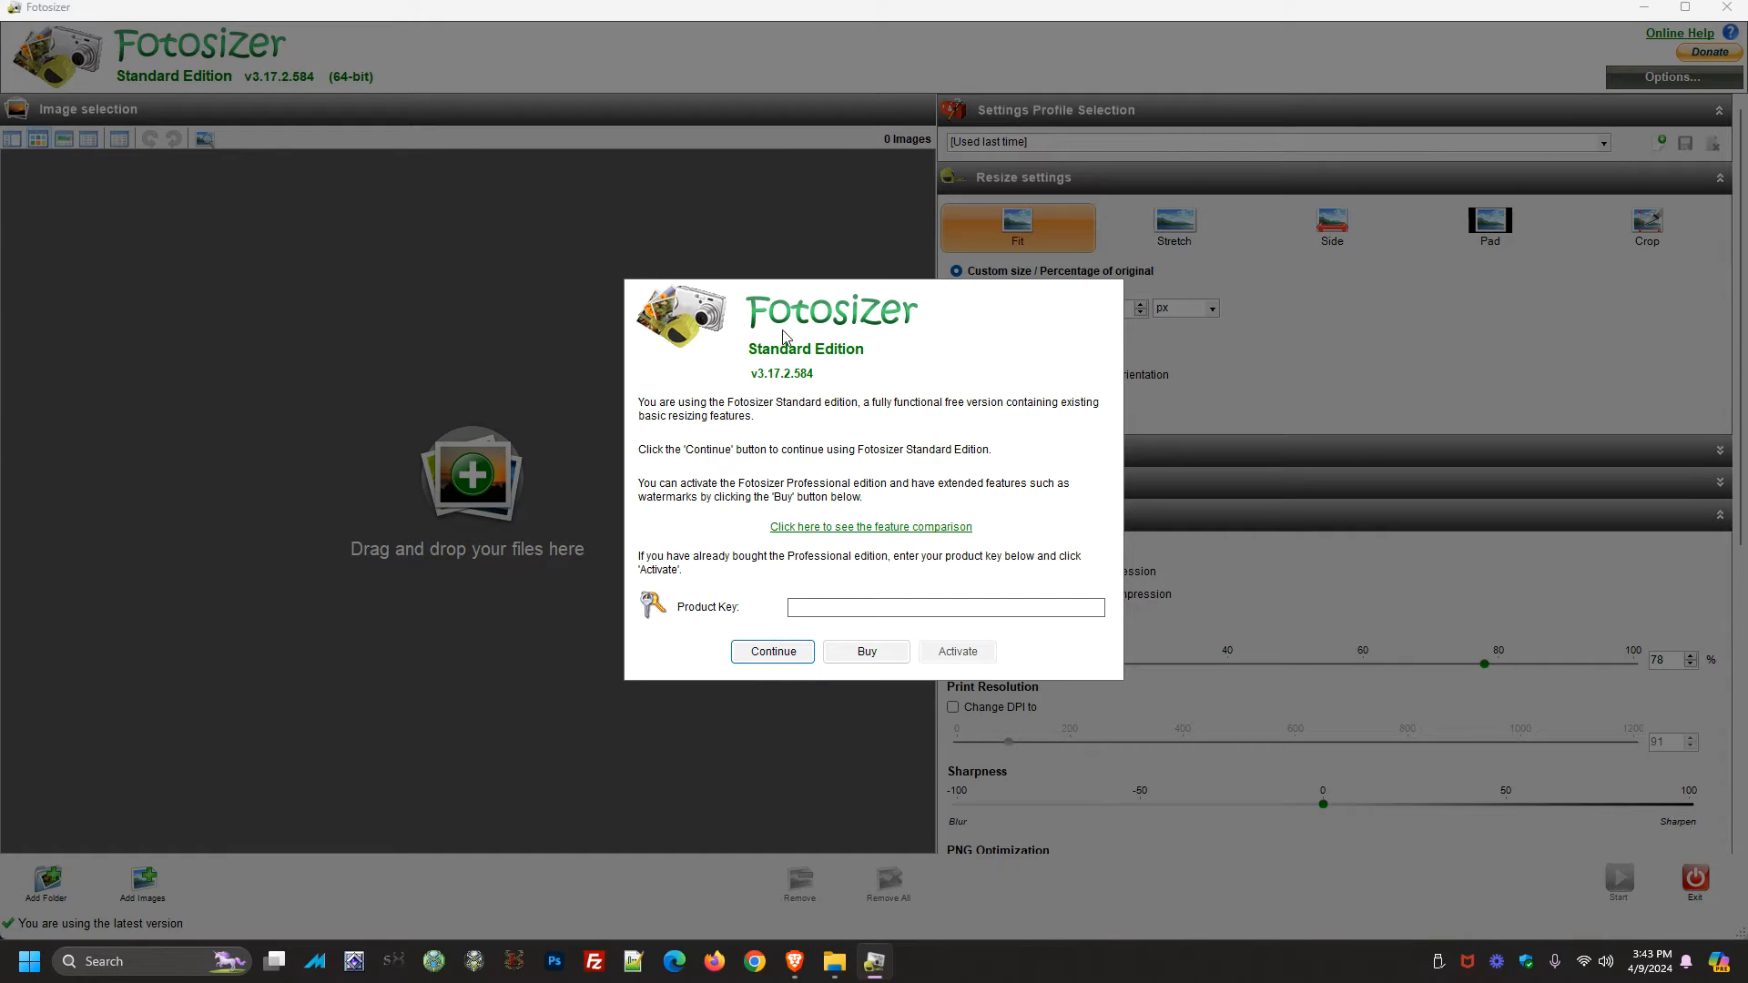
left_click(772, 652)
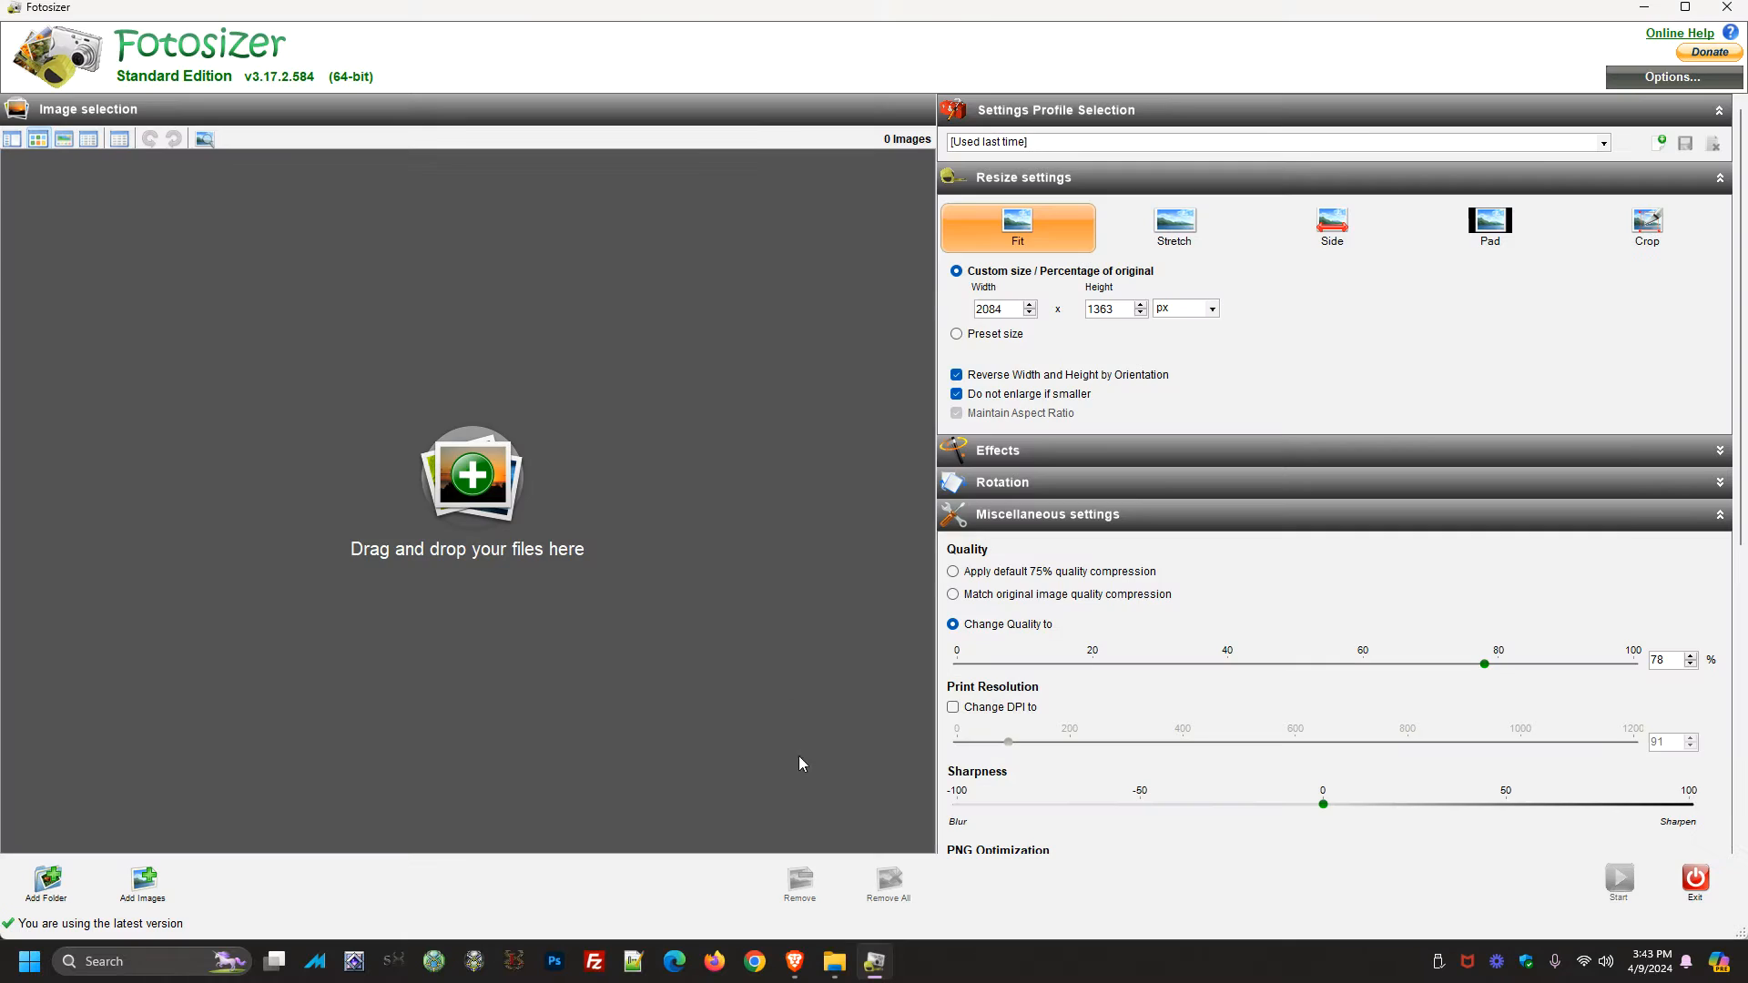
Add all six arcade photos from the arcade folder to Fotosizer's image list
left_click(835, 961)
left_click_drag(860, 382, 512, 330)
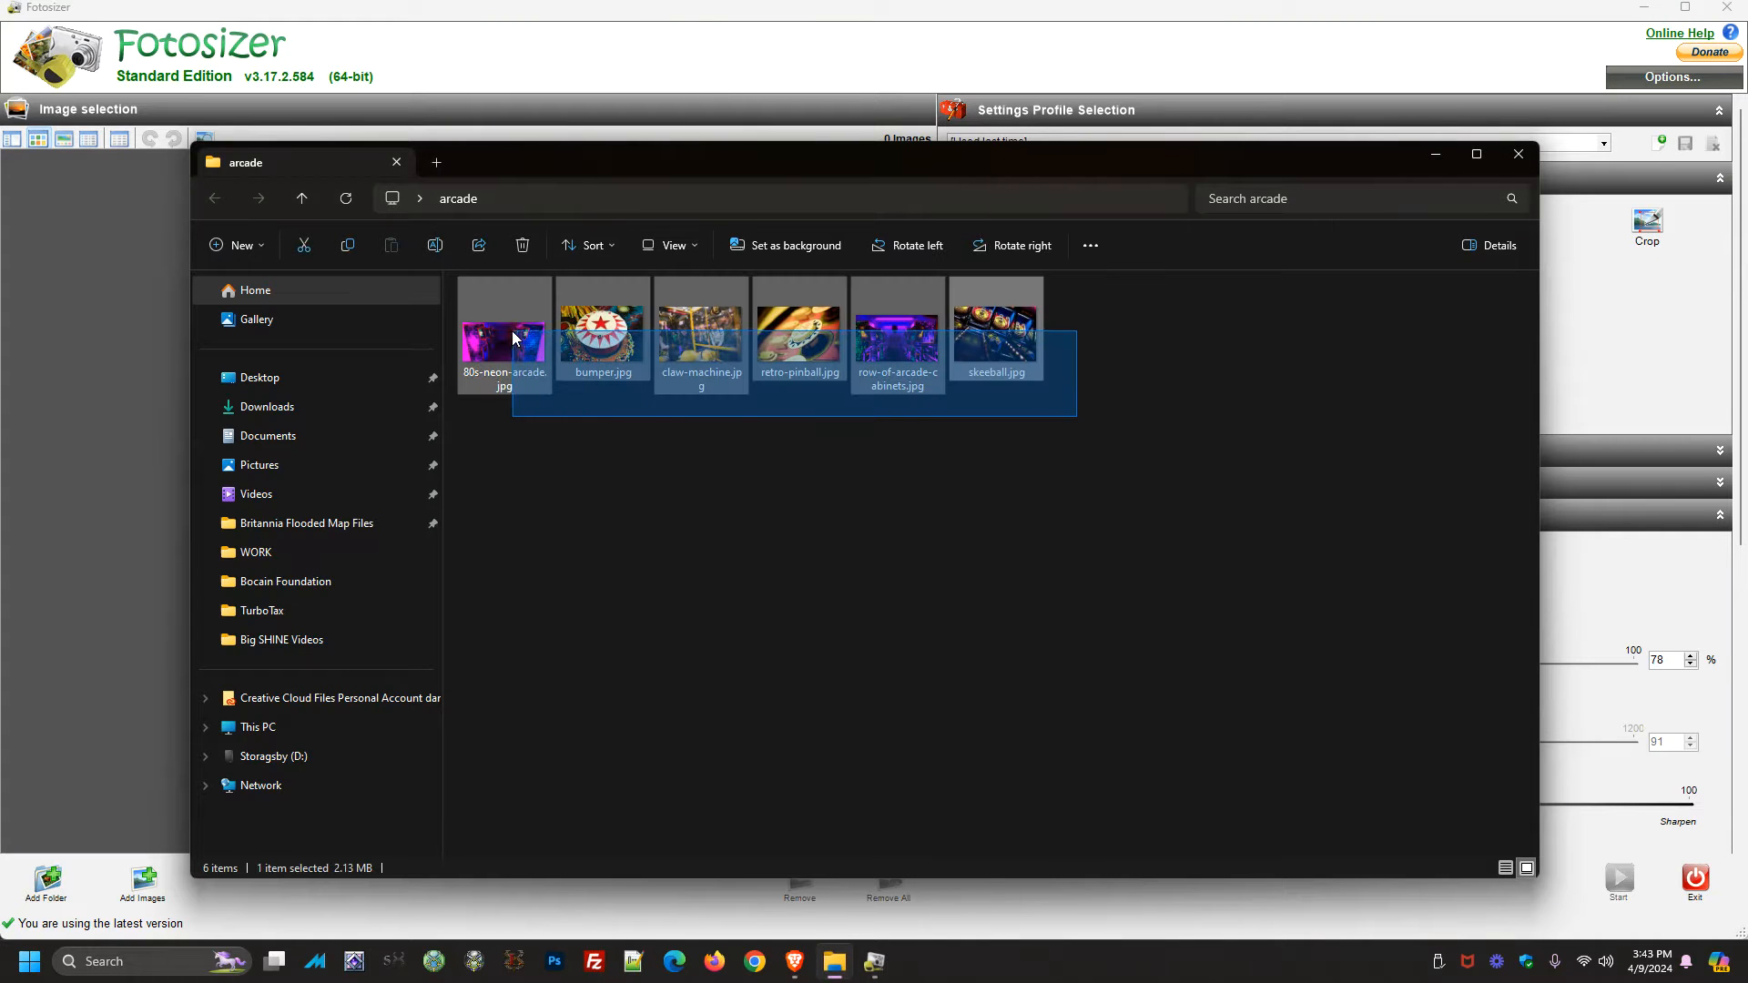
left_click_drag(729, 177, 997, 358)
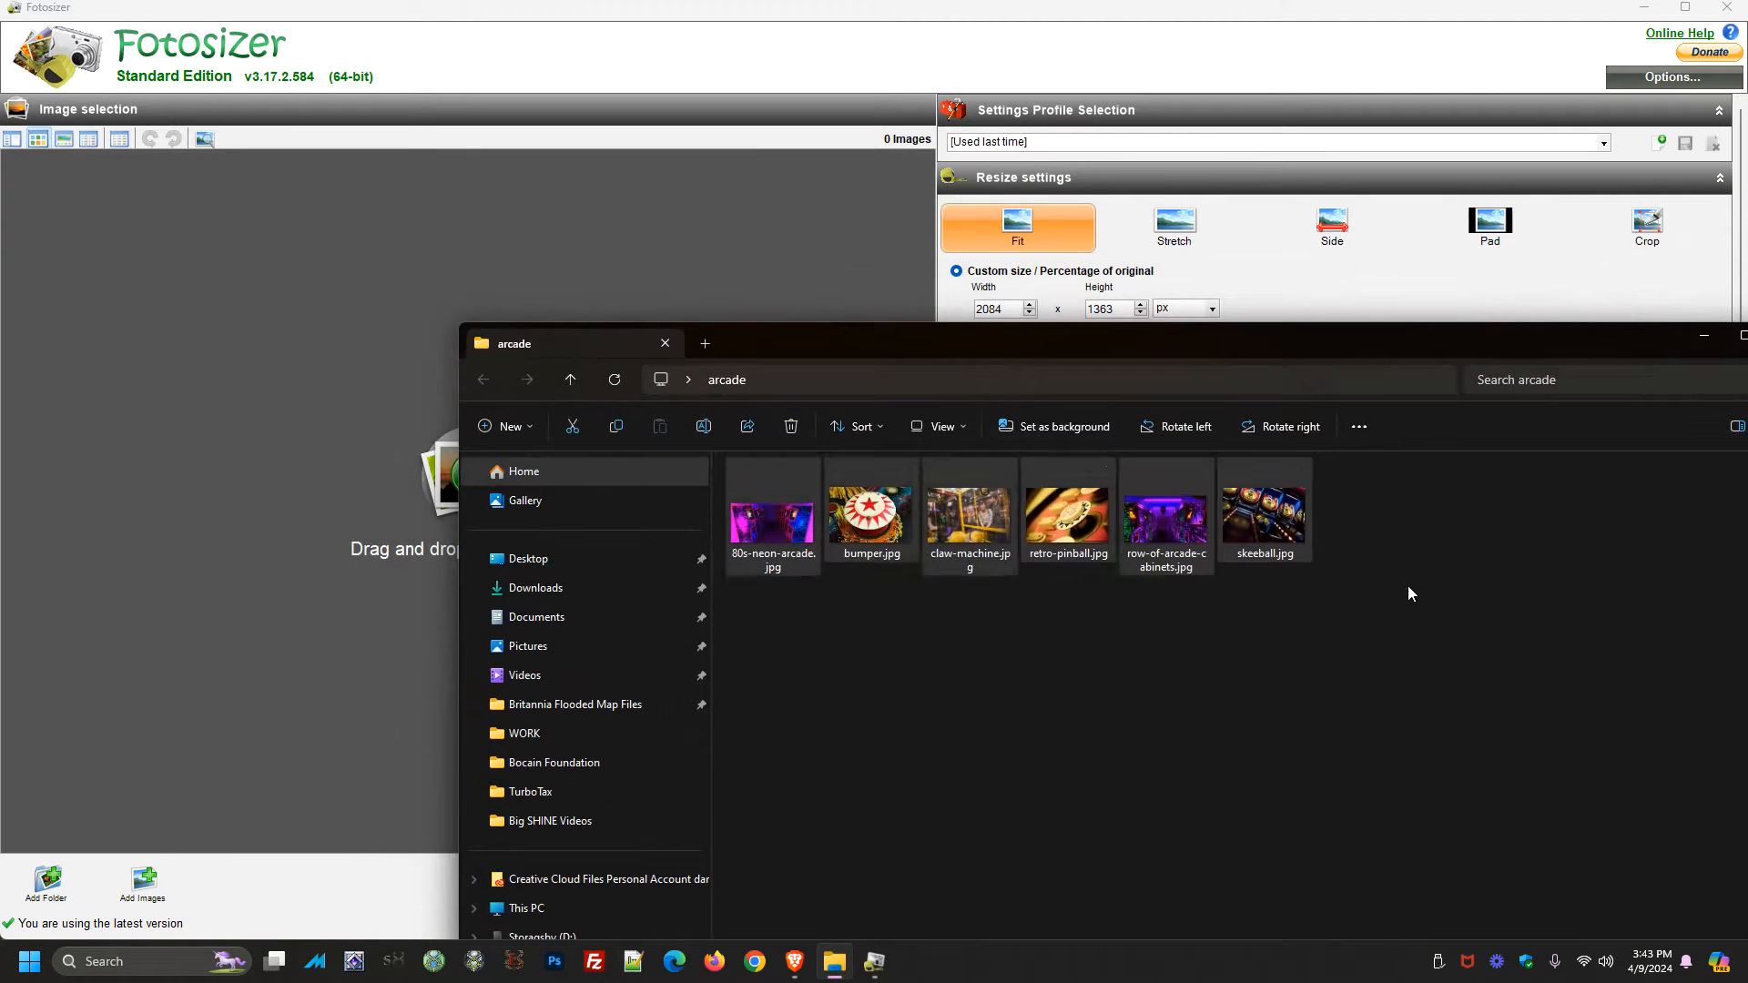
left_click_drag(1409, 587, 748, 483)
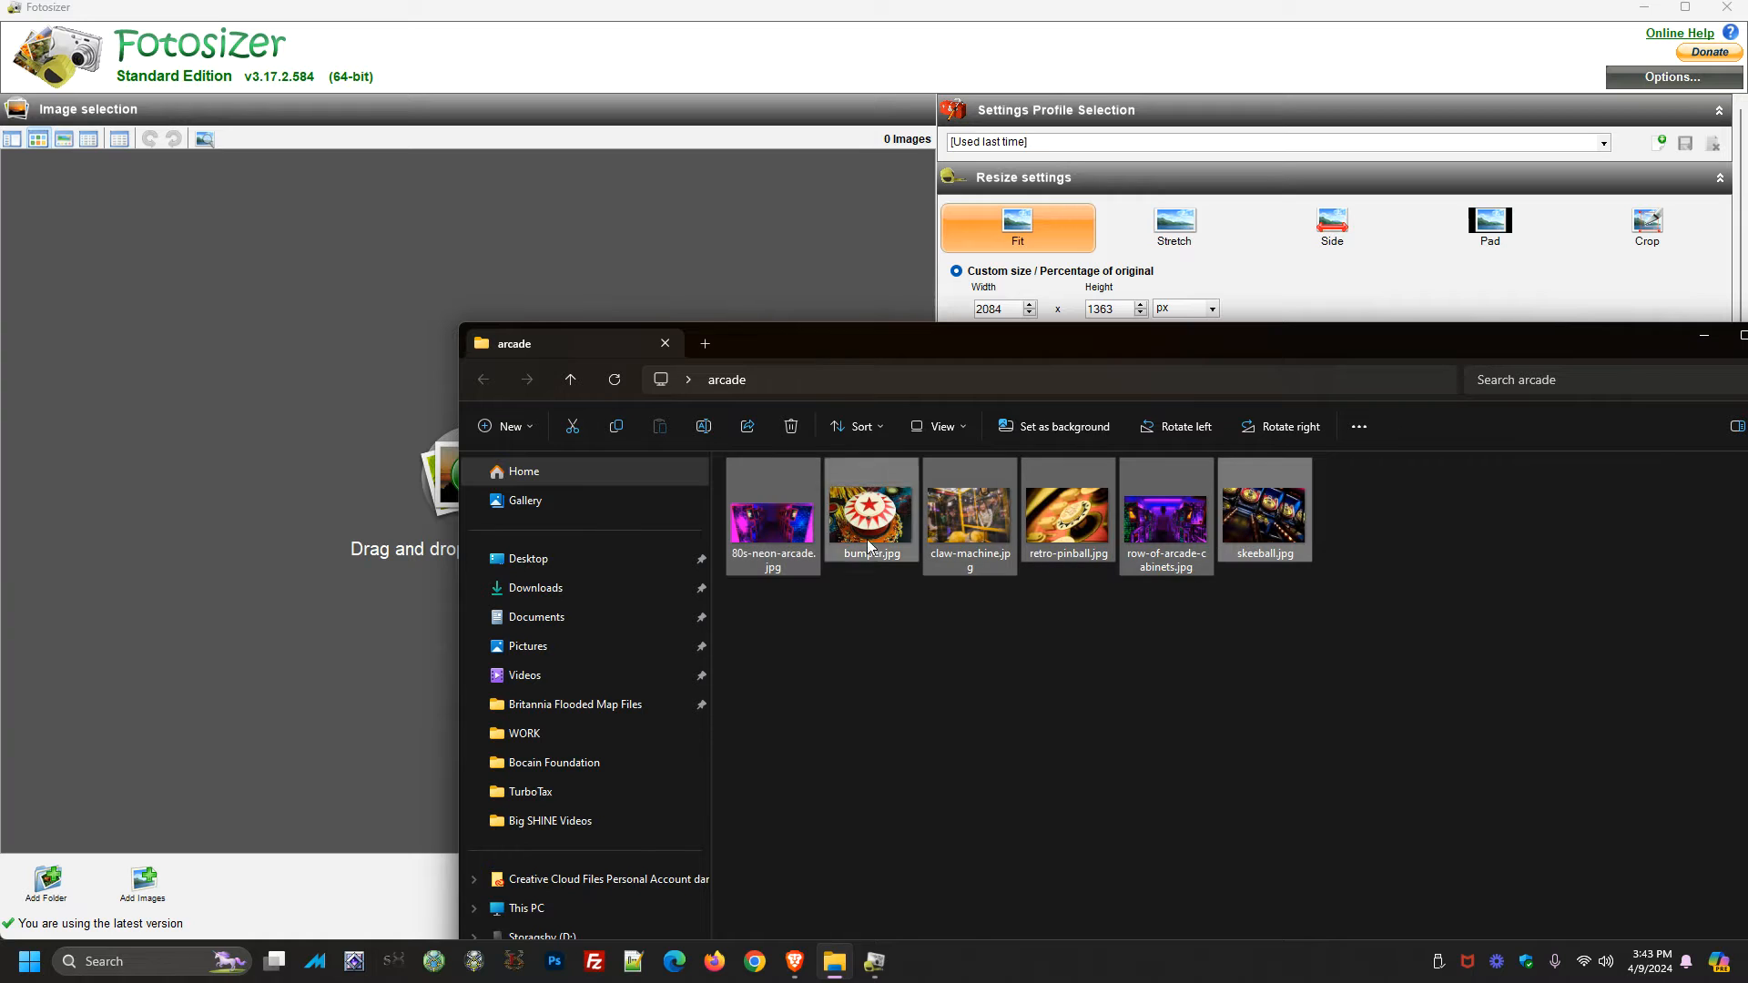
left_click_drag(342, 242, 342, 242)
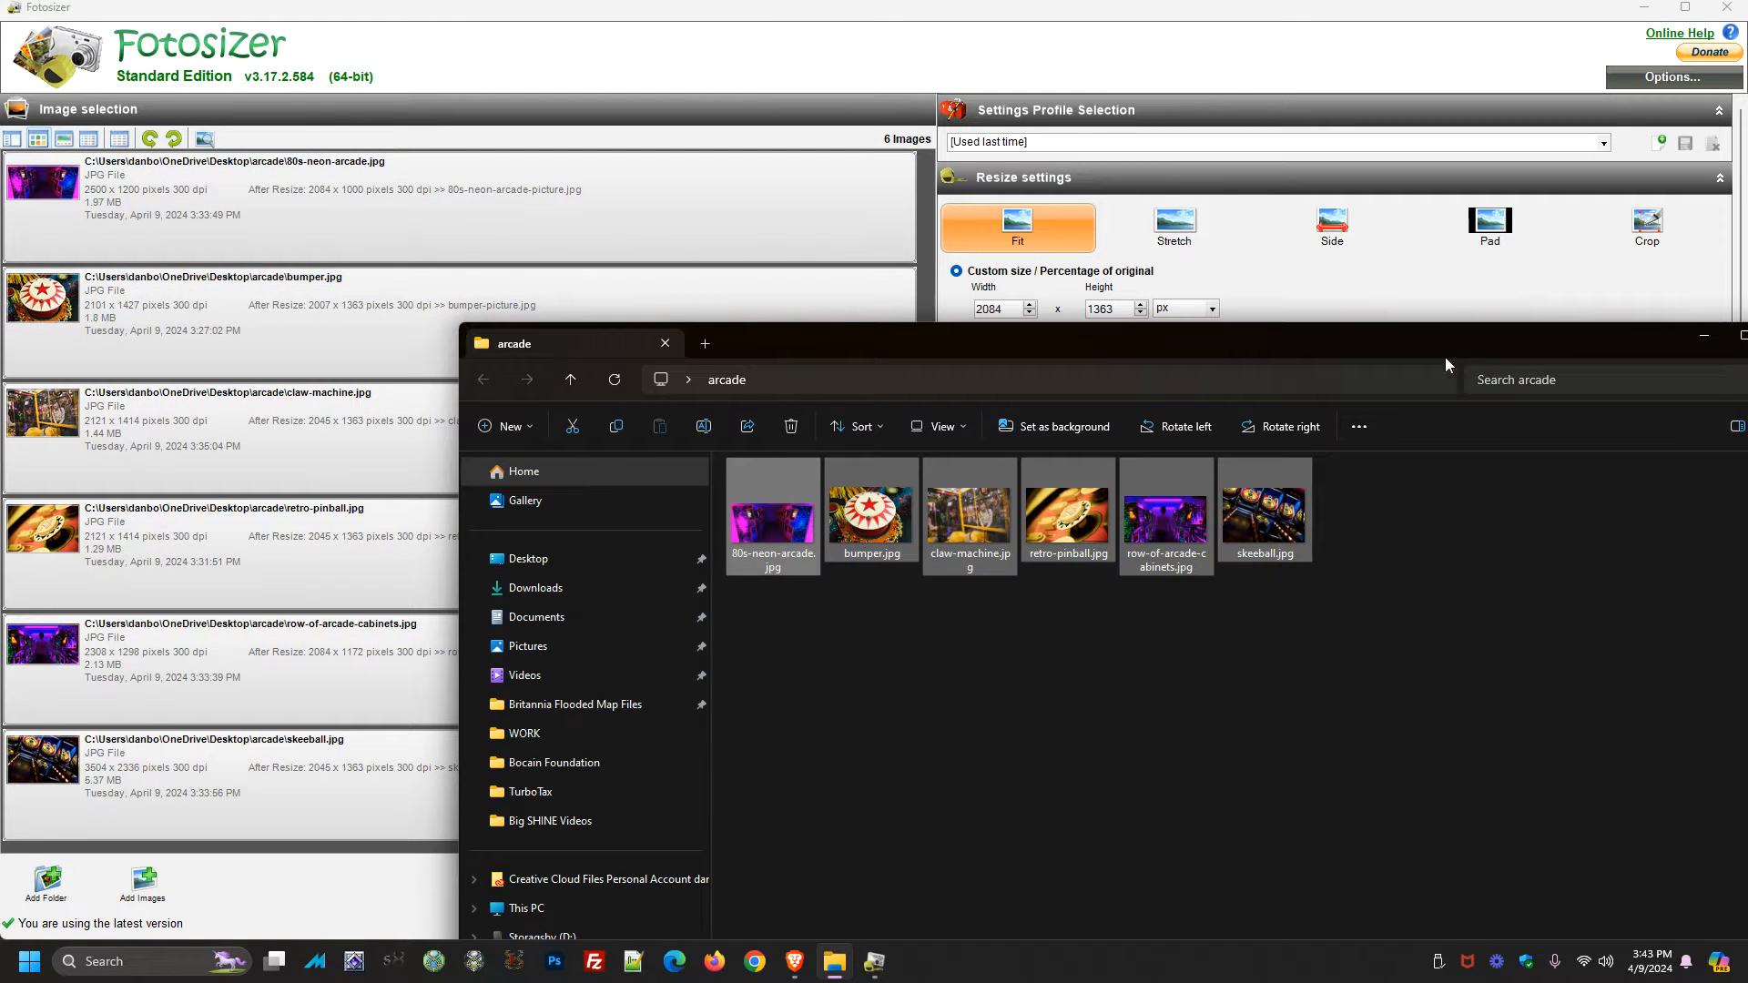
left_click(799, 9)
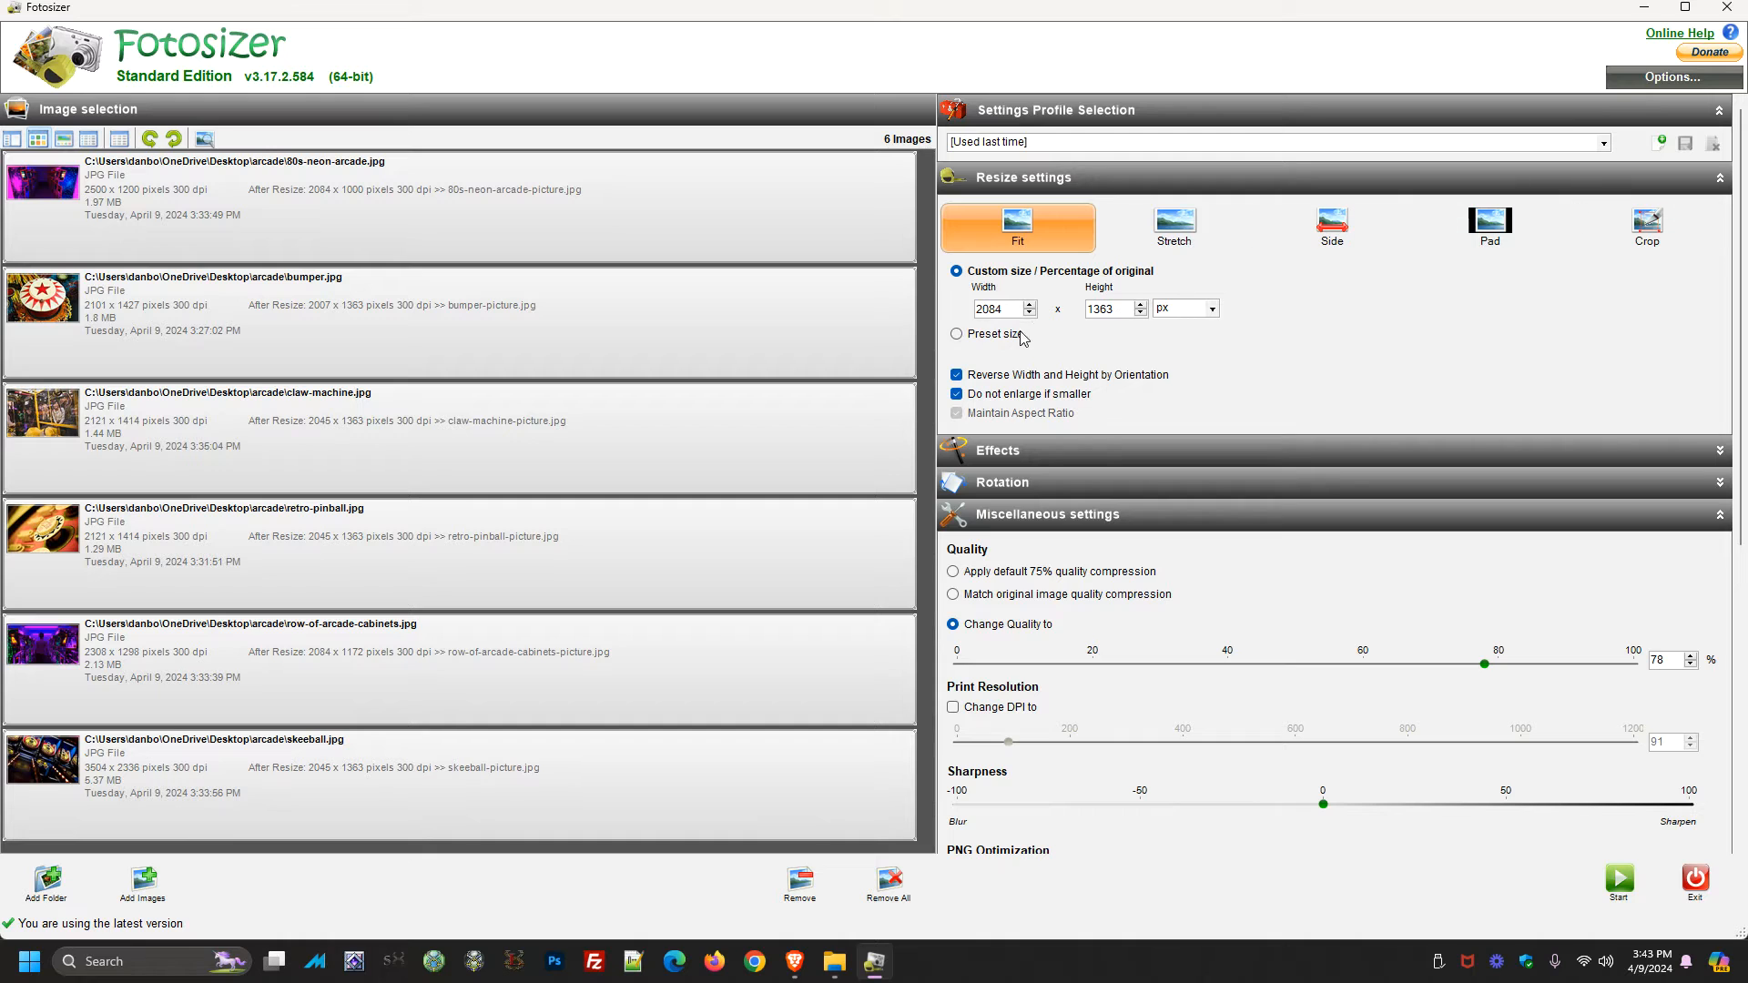
Review the resize width, height, enlargement options and quality settings
double_click(984, 309)
left_click(990, 309)
left_click(957, 395)
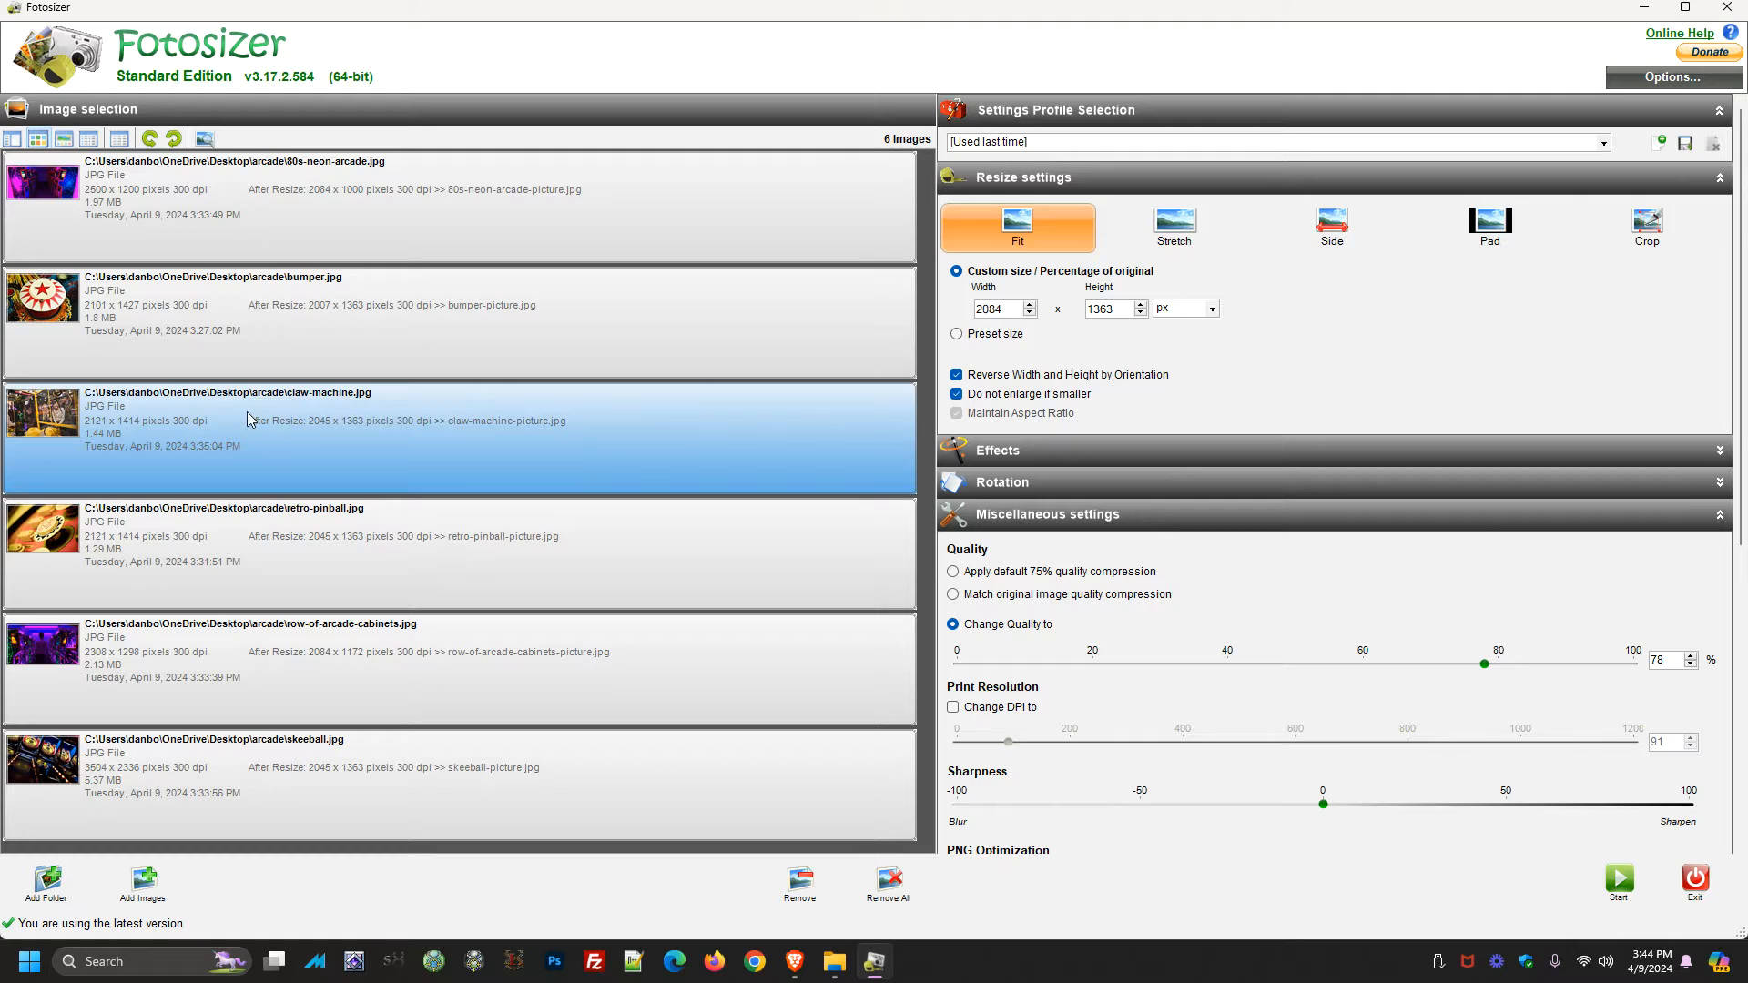
scroll(1129, 430, "down", 2)
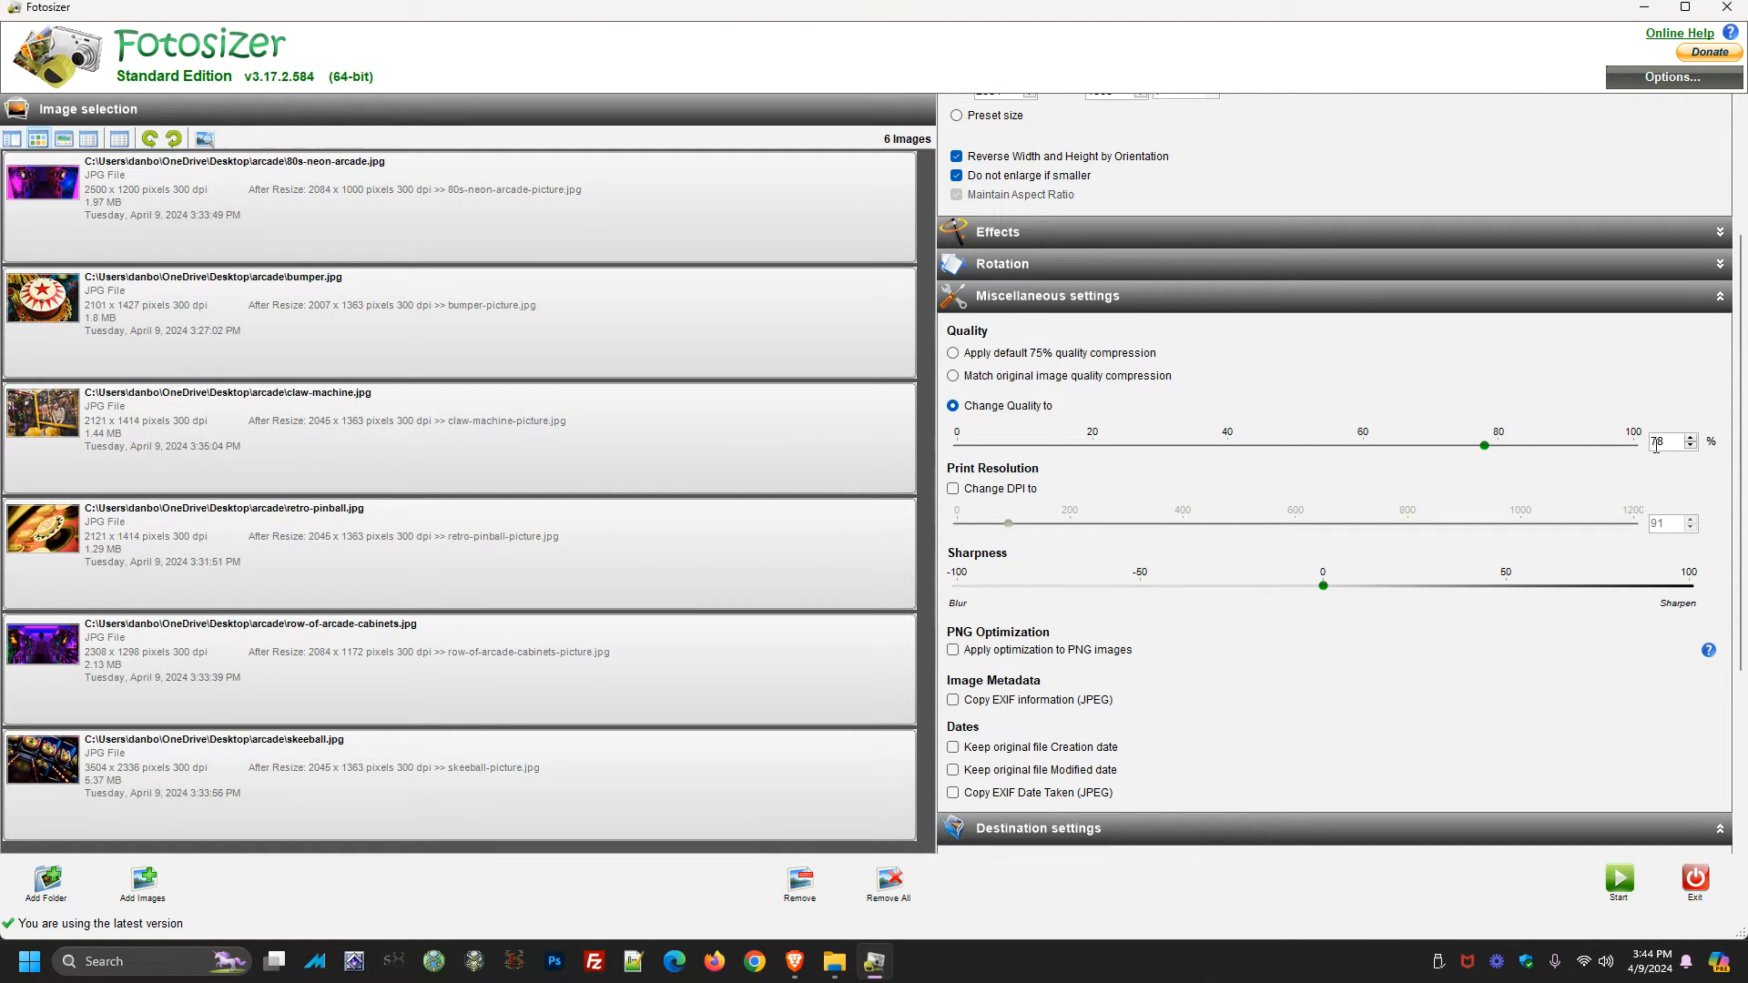
left_click_drag(1672, 443, 1646, 448)
scroll(1685, 487, "down", 4)
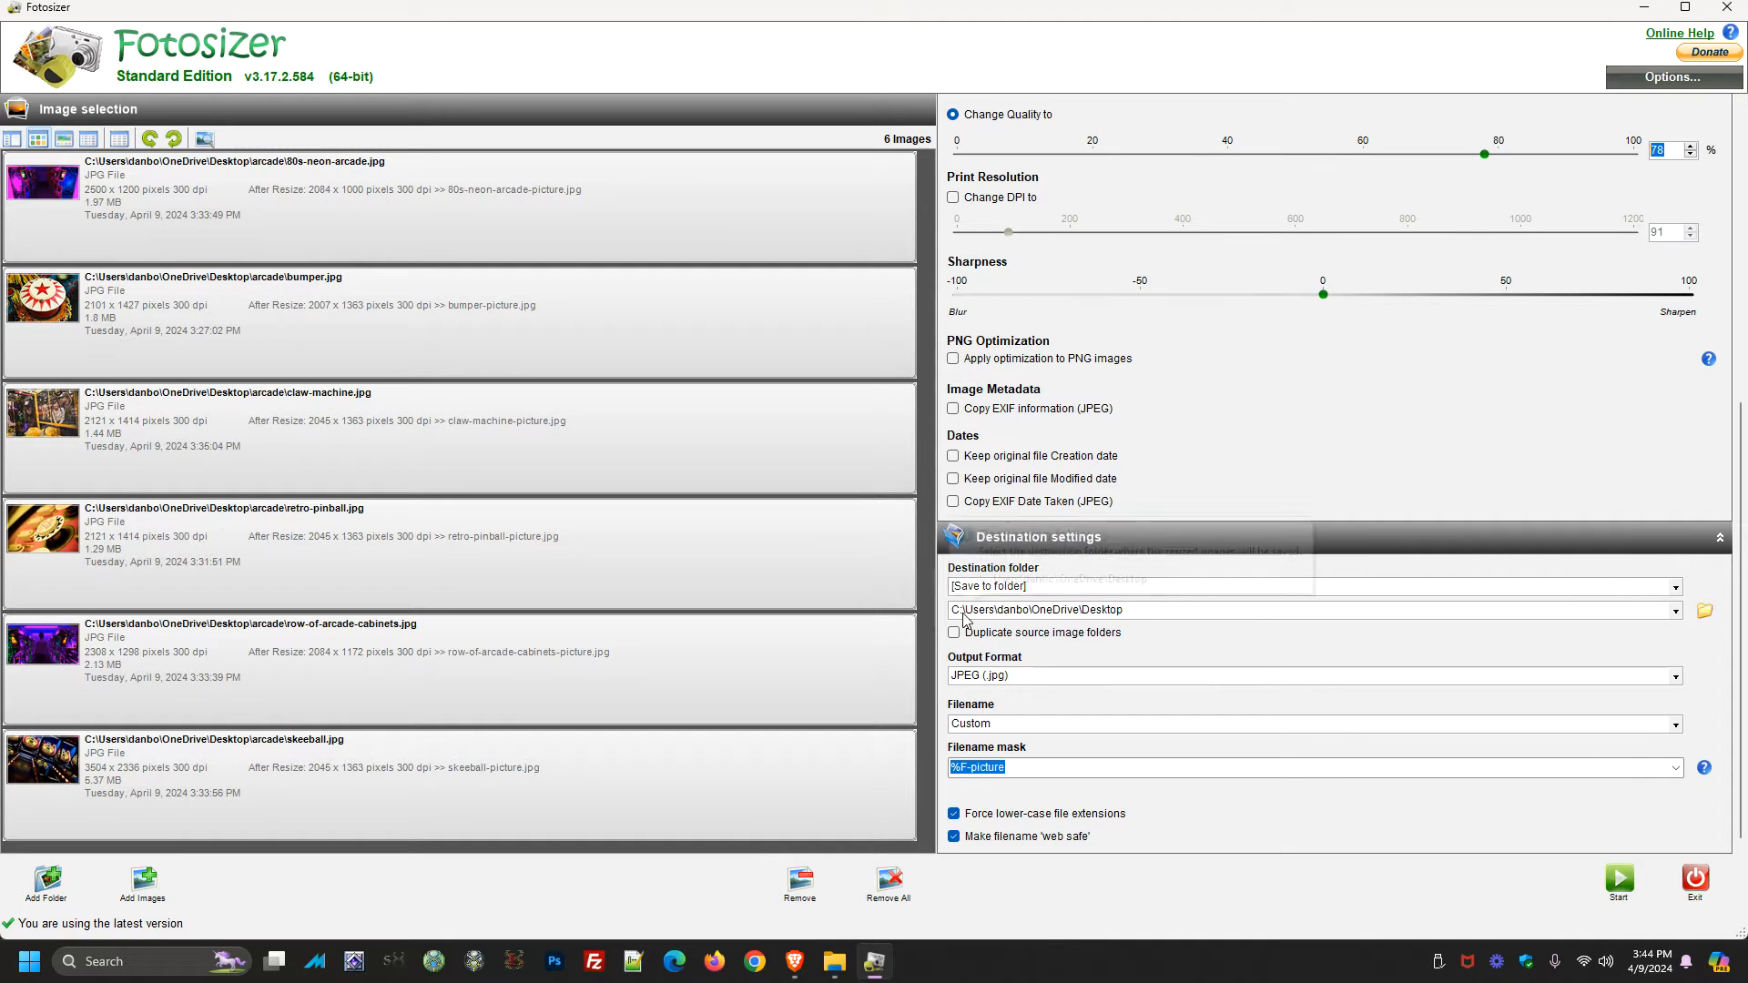
Create a new folder named resized inside the arcade folder and choose it as the destination folder
left_click(1705, 611)
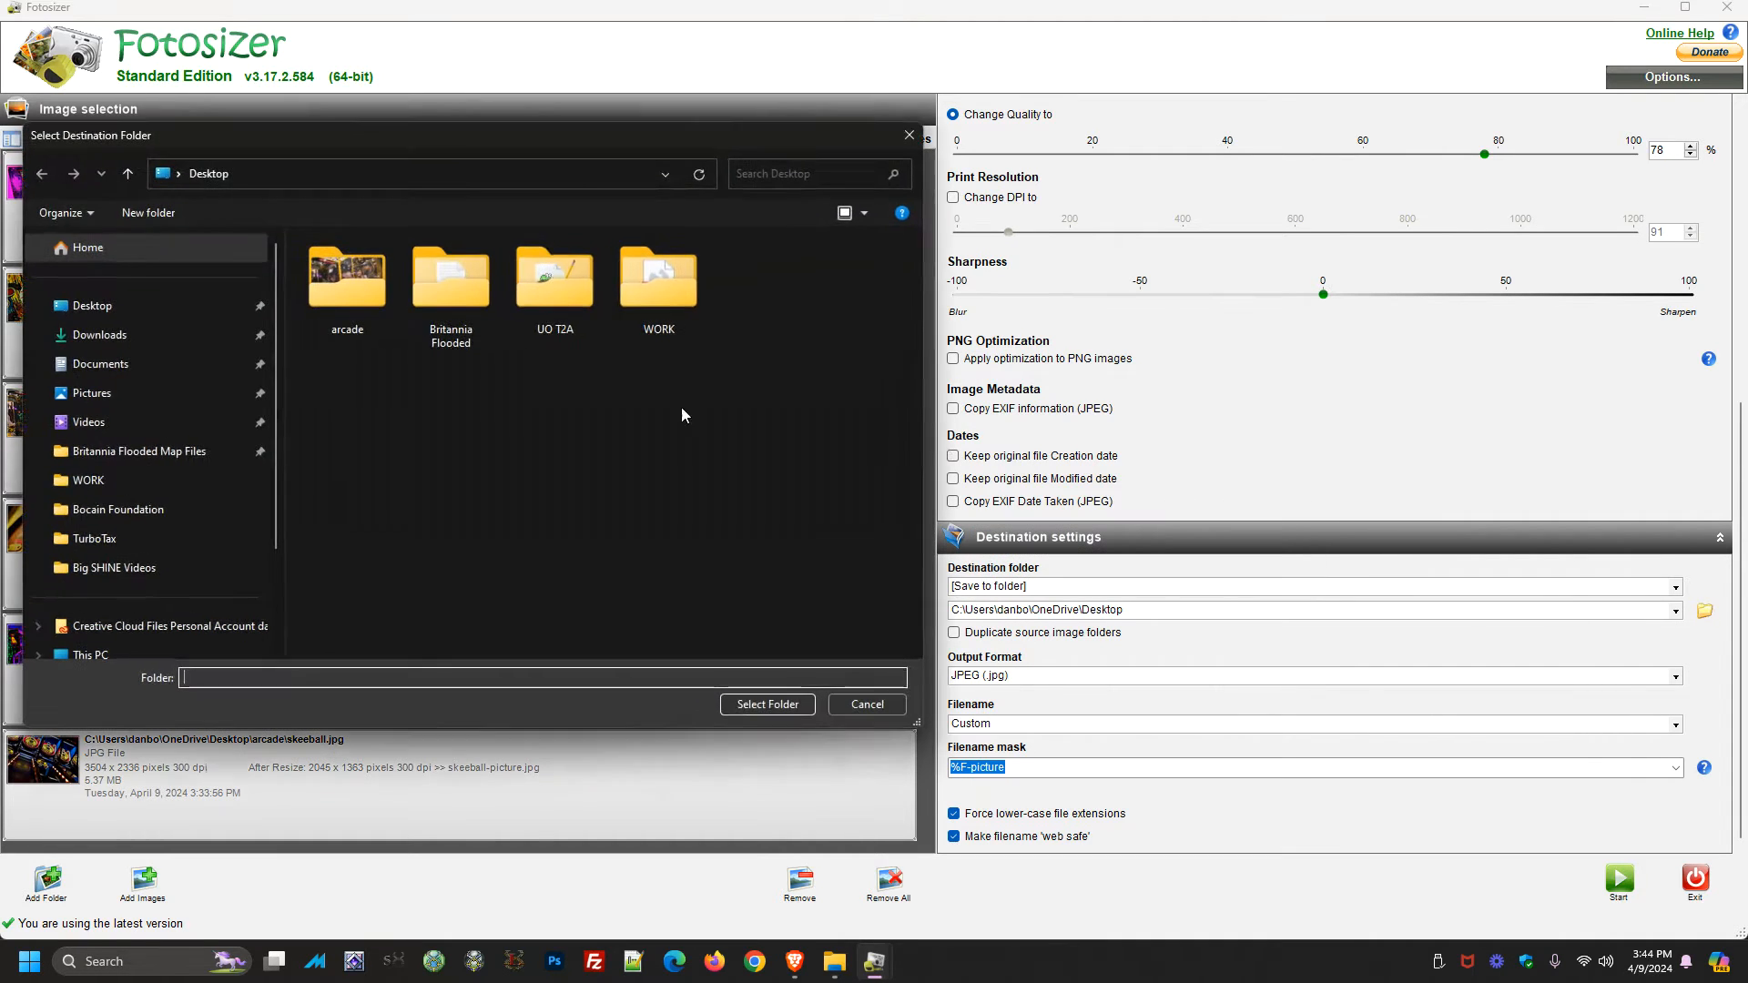
double_click(328, 281)
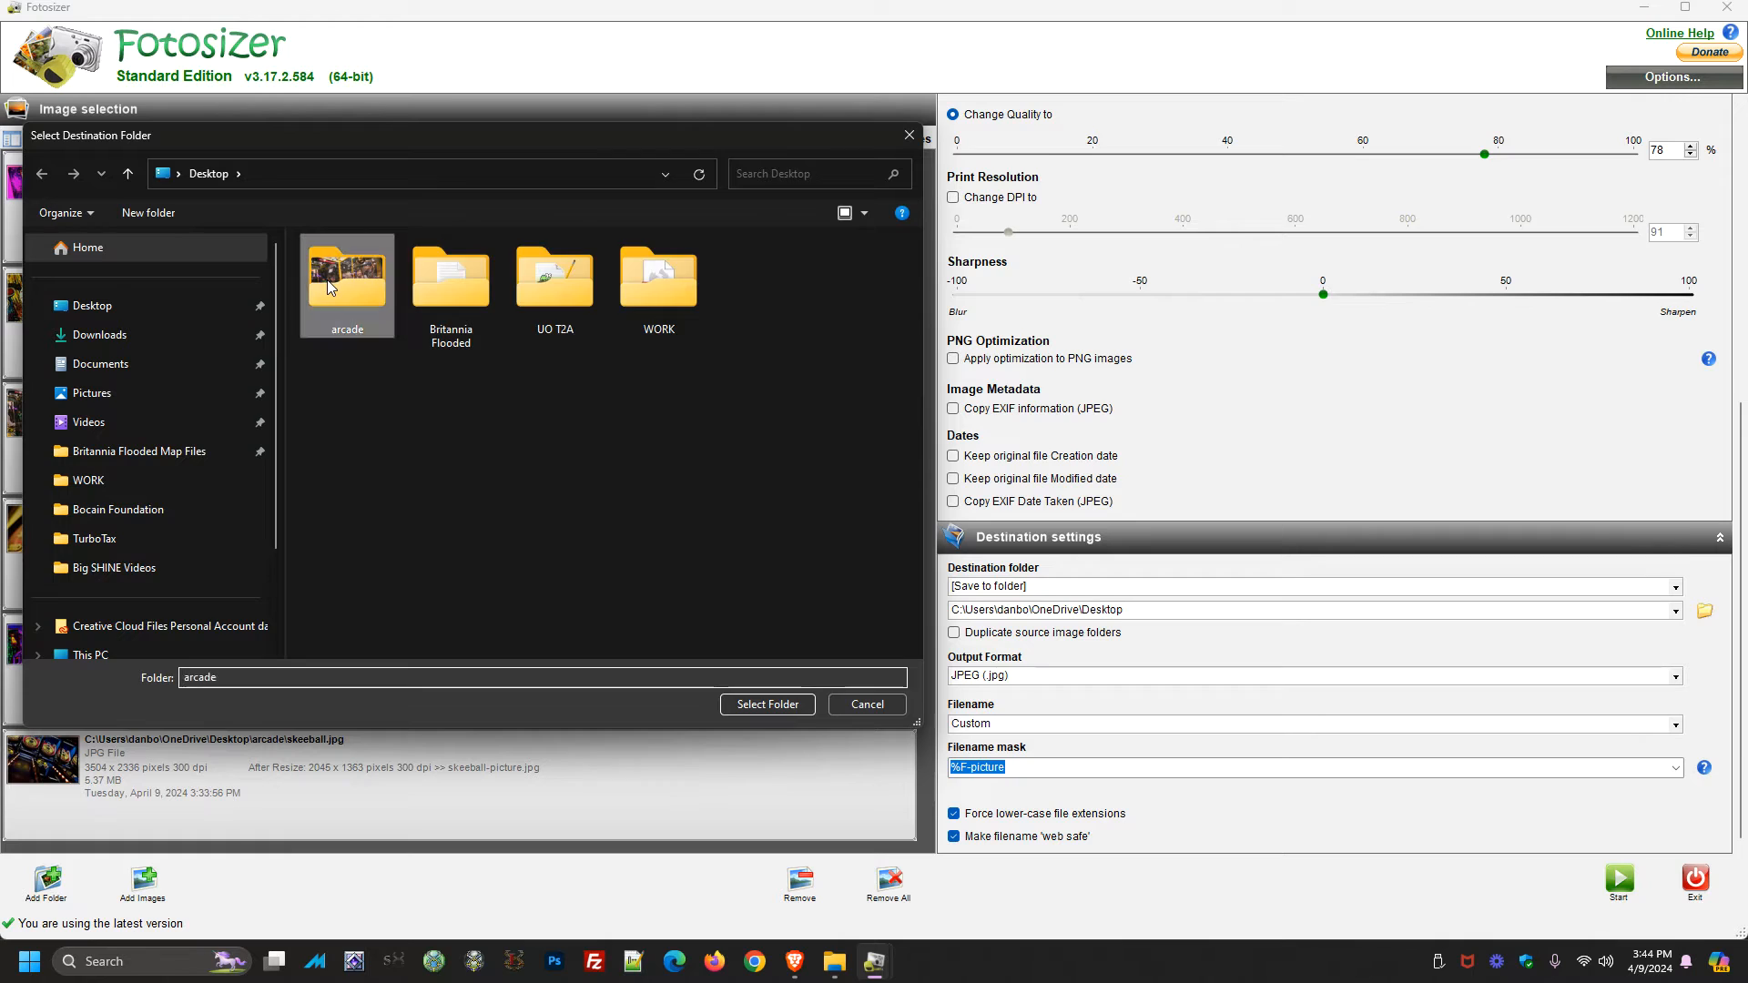
right_click(383, 363)
mouse_move(564, 576)
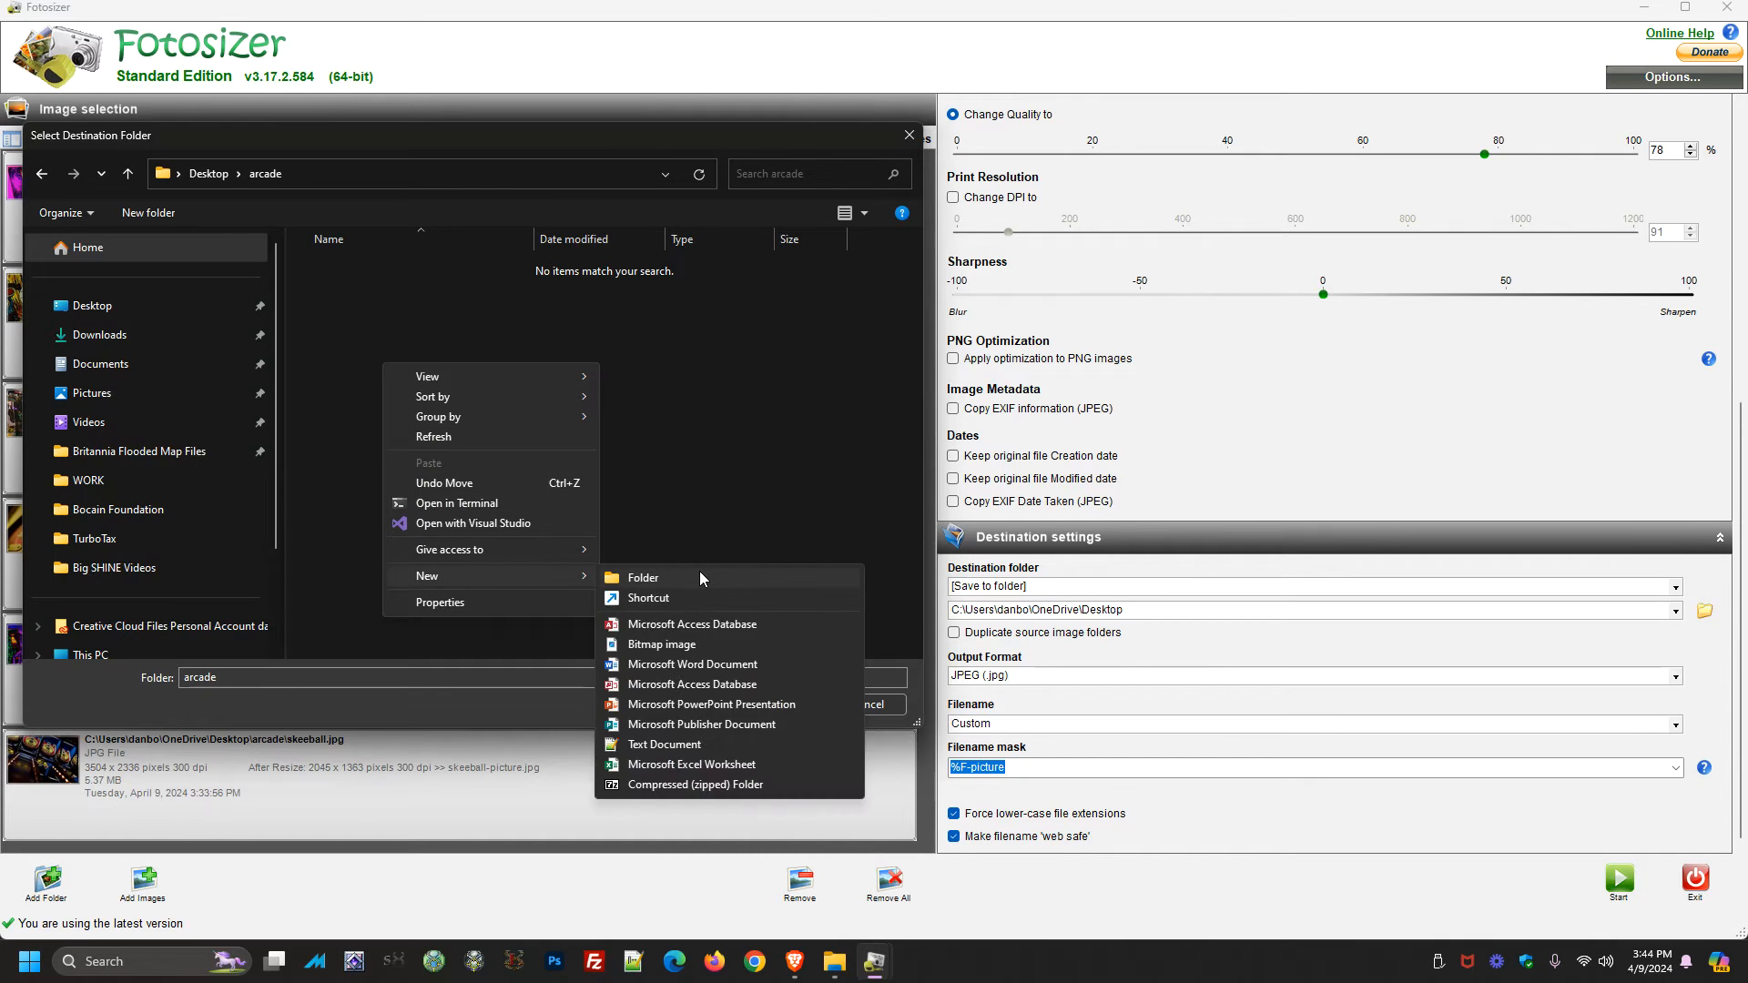
left_click(699, 571)
type("resized")
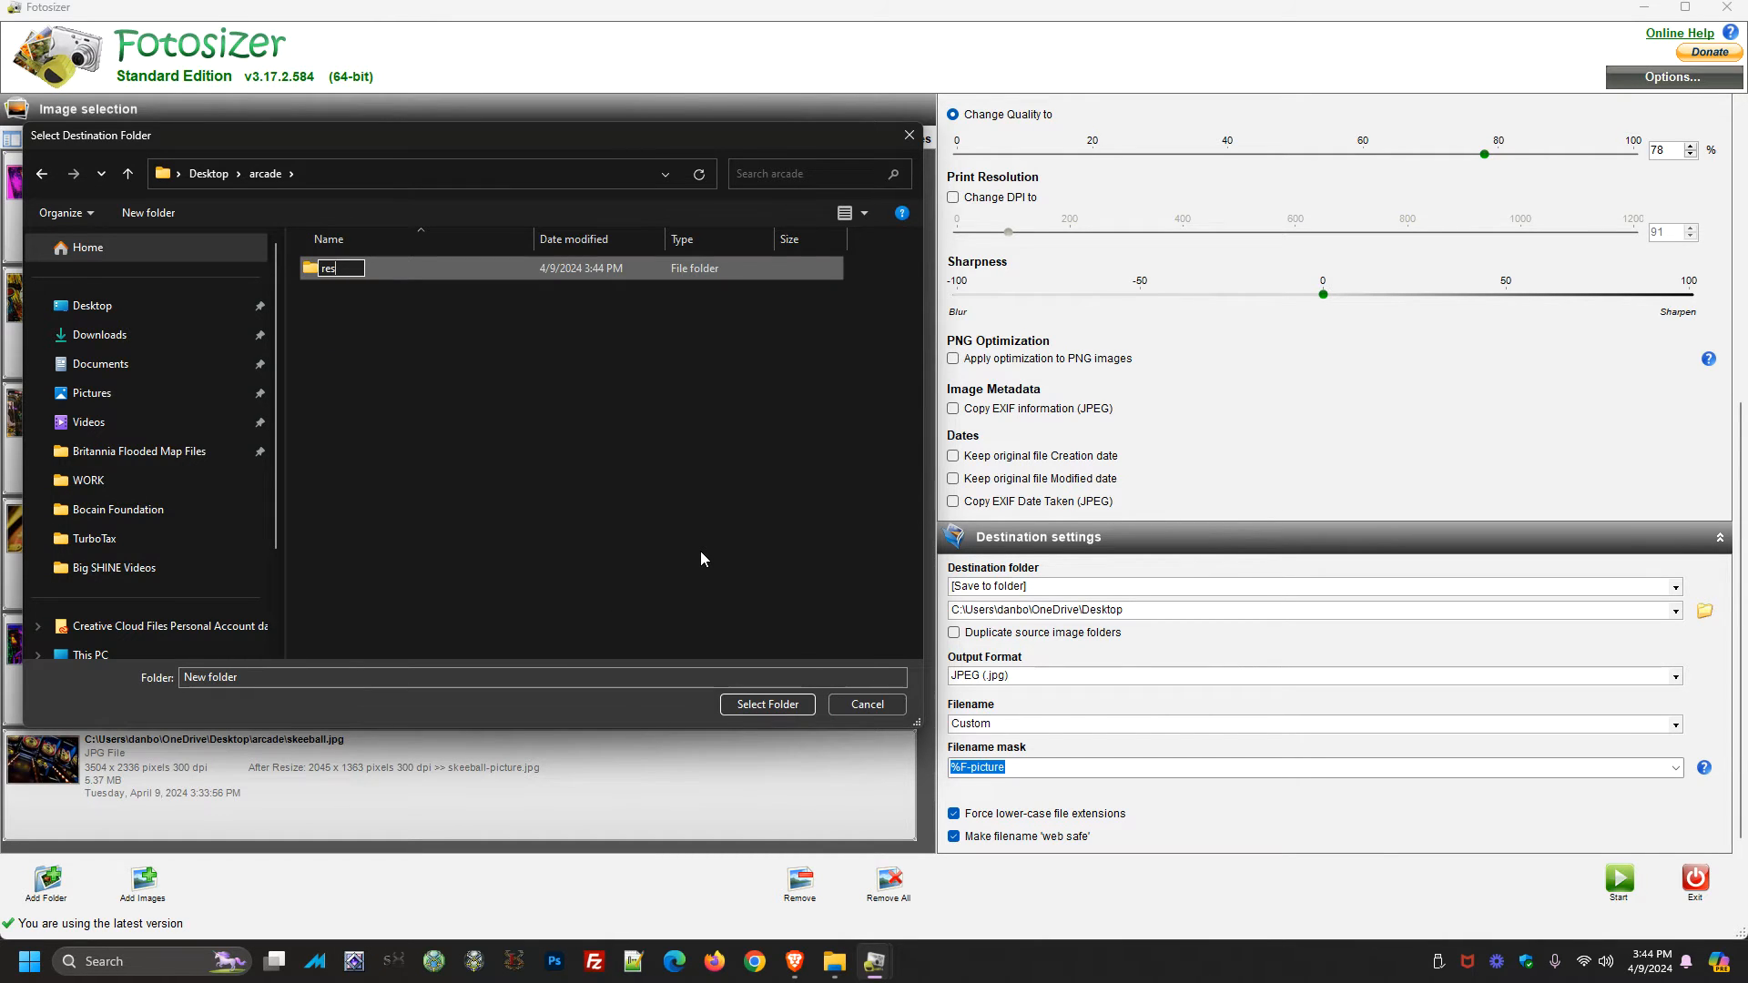
key("Return")
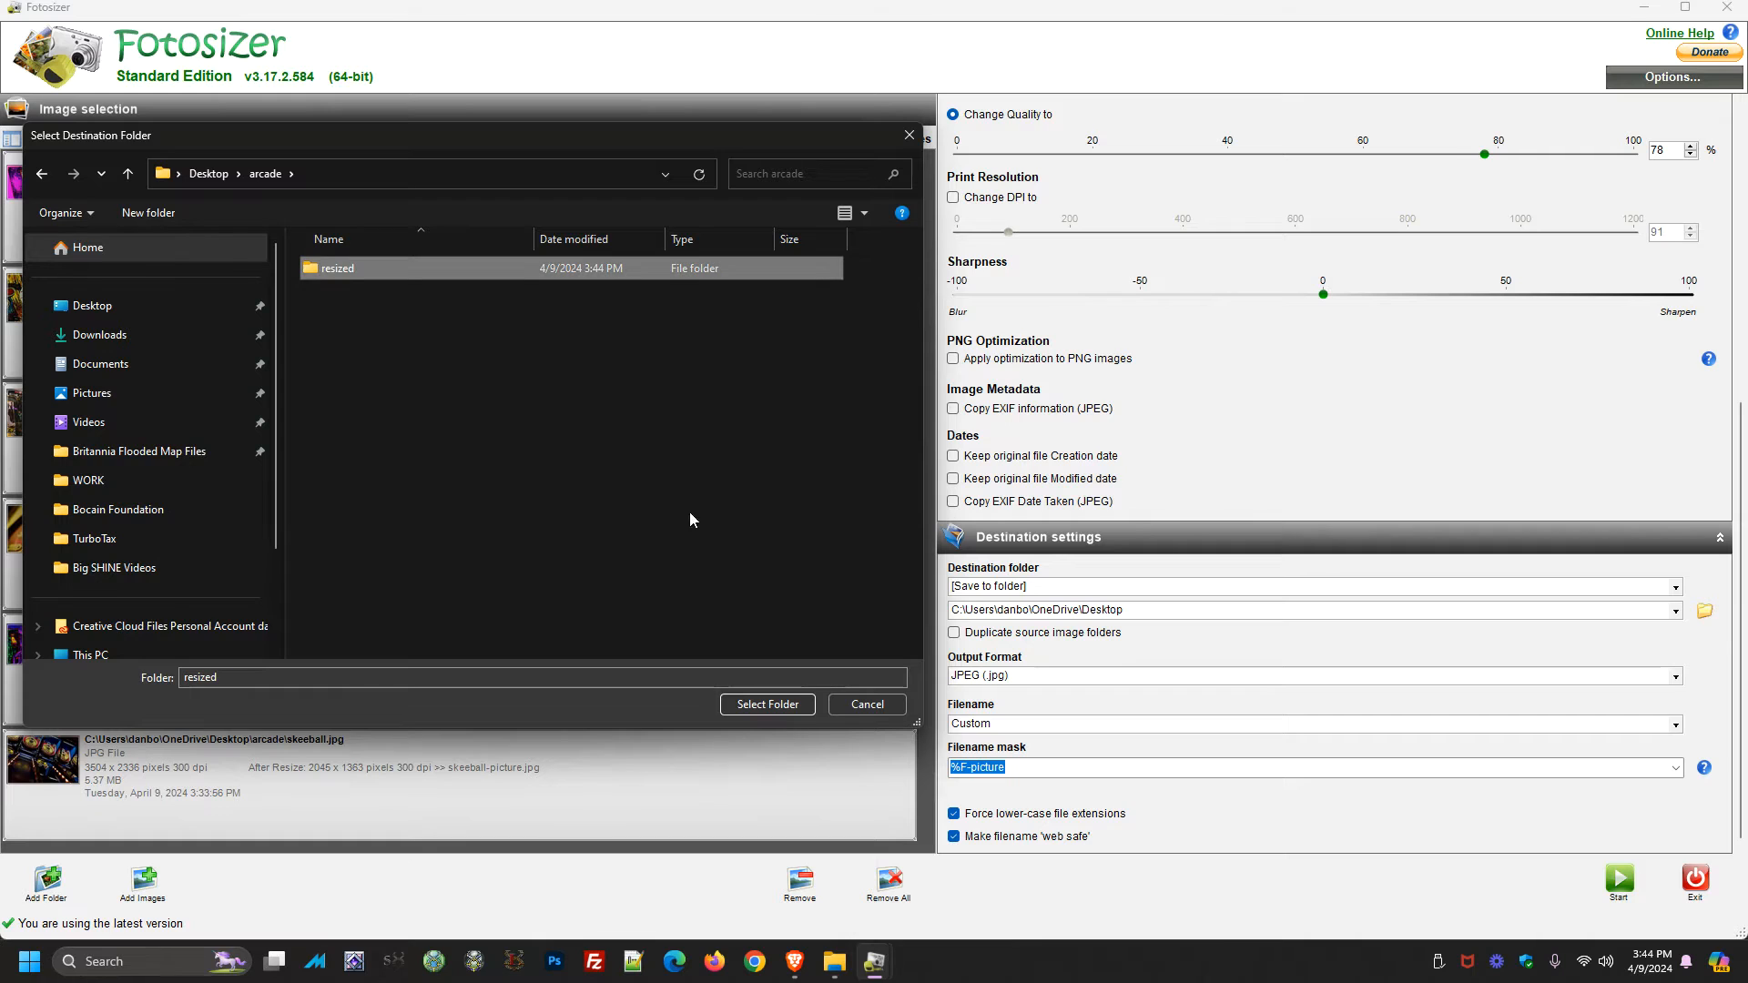
double_click(348, 275)
left_click(768, 704)
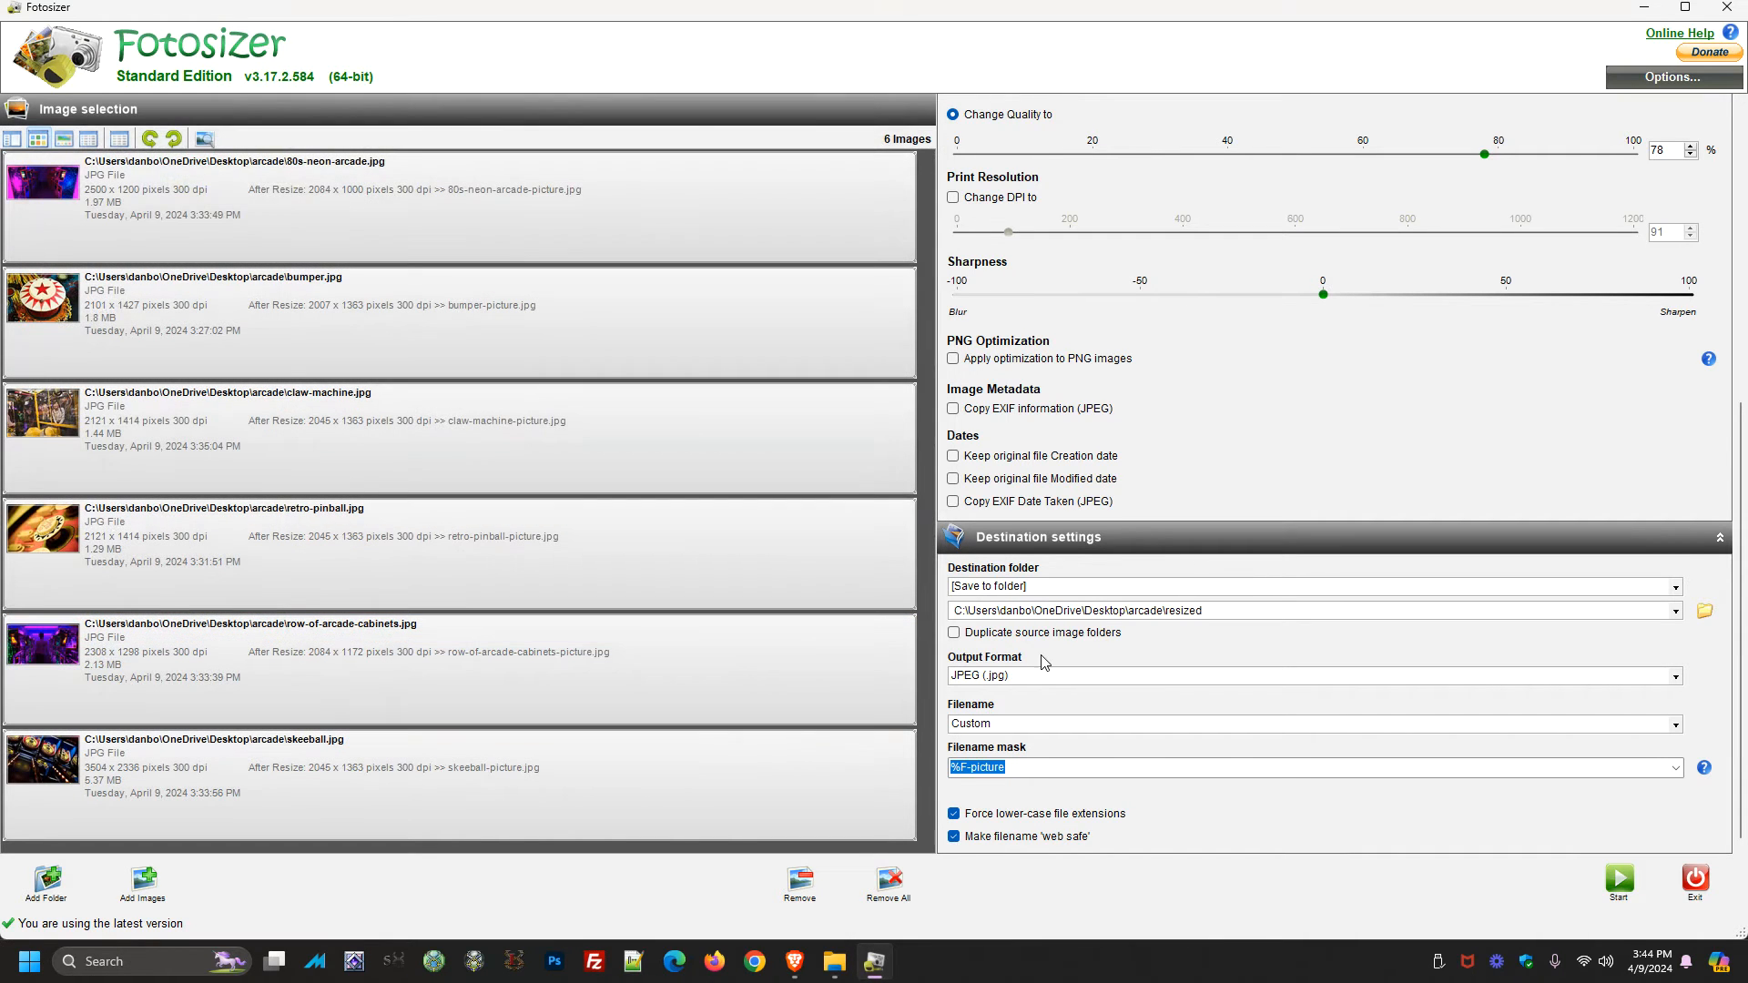
Set the filename mask to %F so output files keep their original names
left_click(1046, 763)
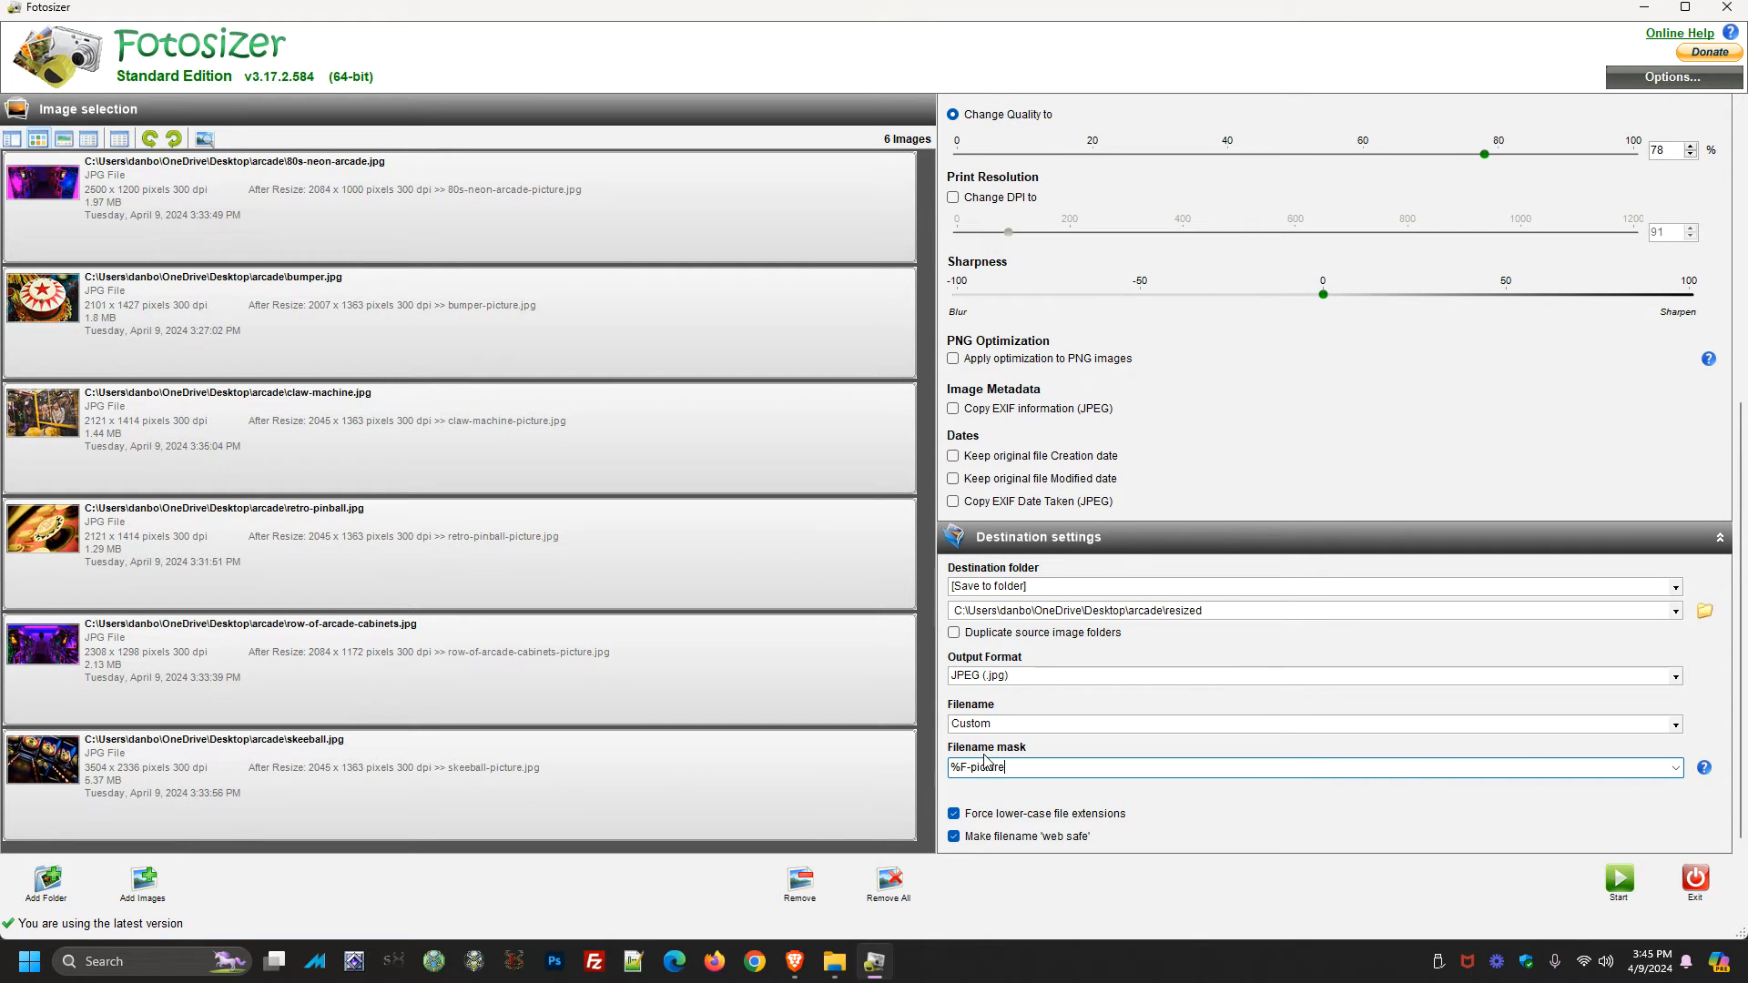
key("shift+Left")
key("shift+Left")
key("shift+Left")
key("shift+Left")
key("shift+Left")
key("shift+Left")
key("shift+Left")
key("shift+Left")
key("BackSpace")
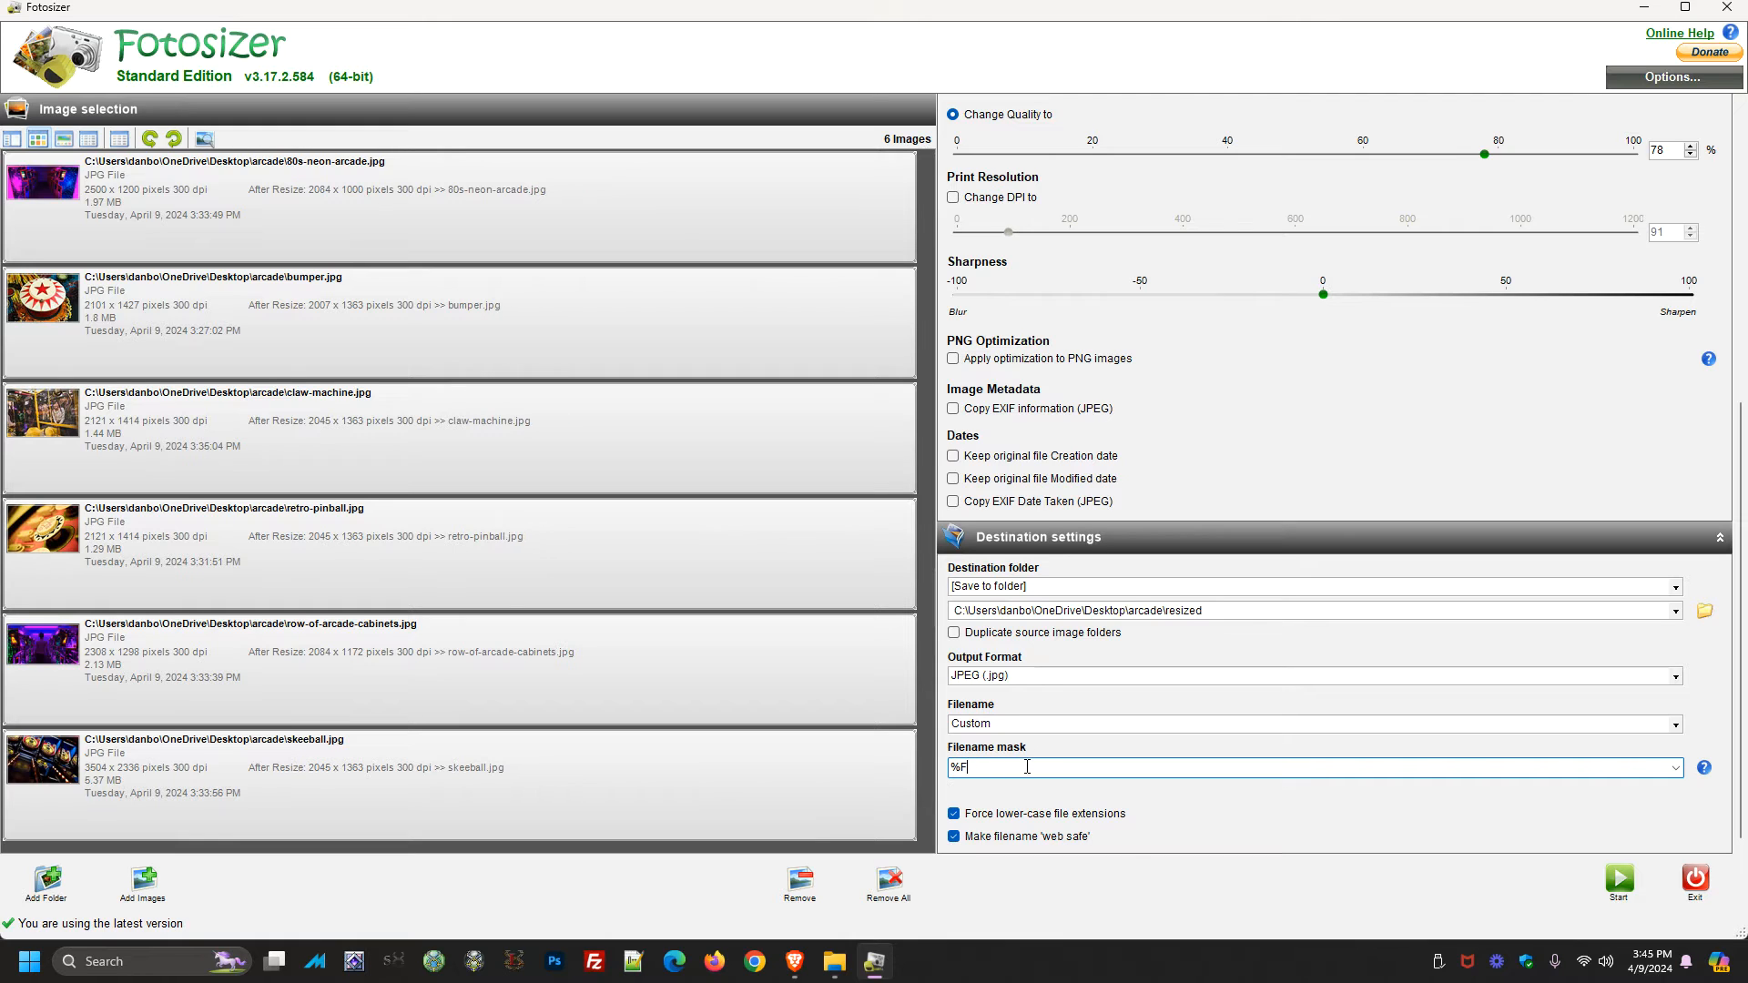
mouse_move(989, 770)
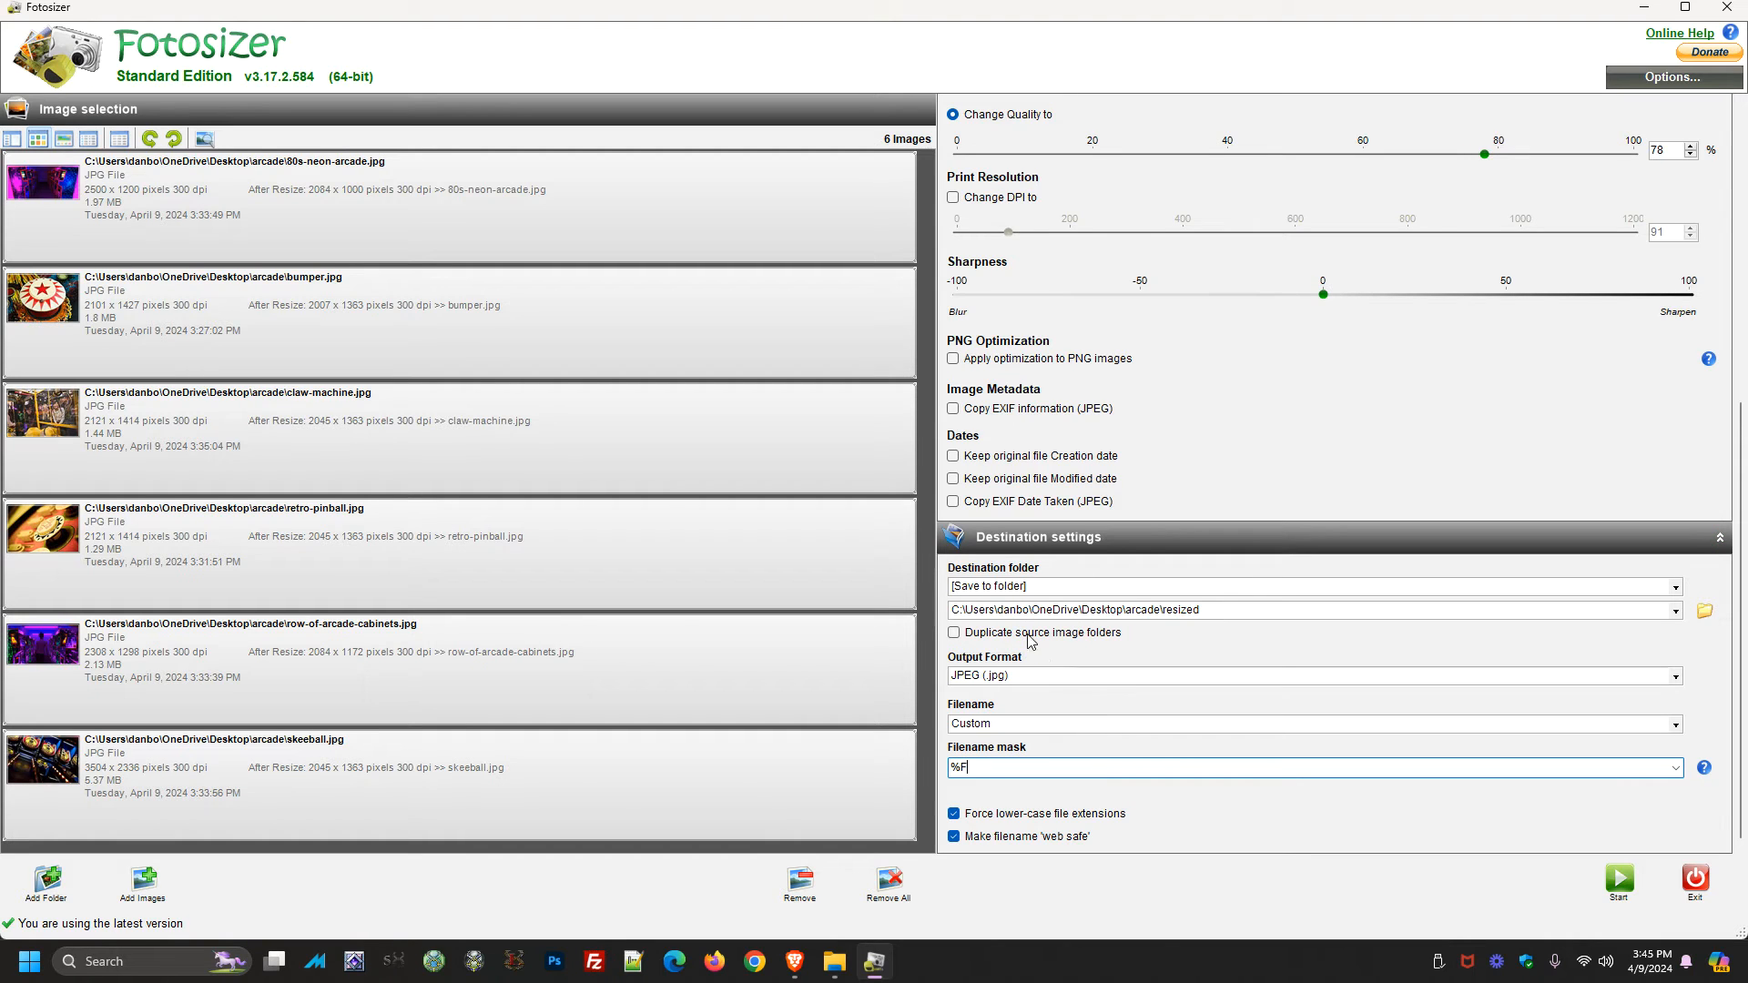
Start the batch resize and open the destination folder
left_click(1619, 879)
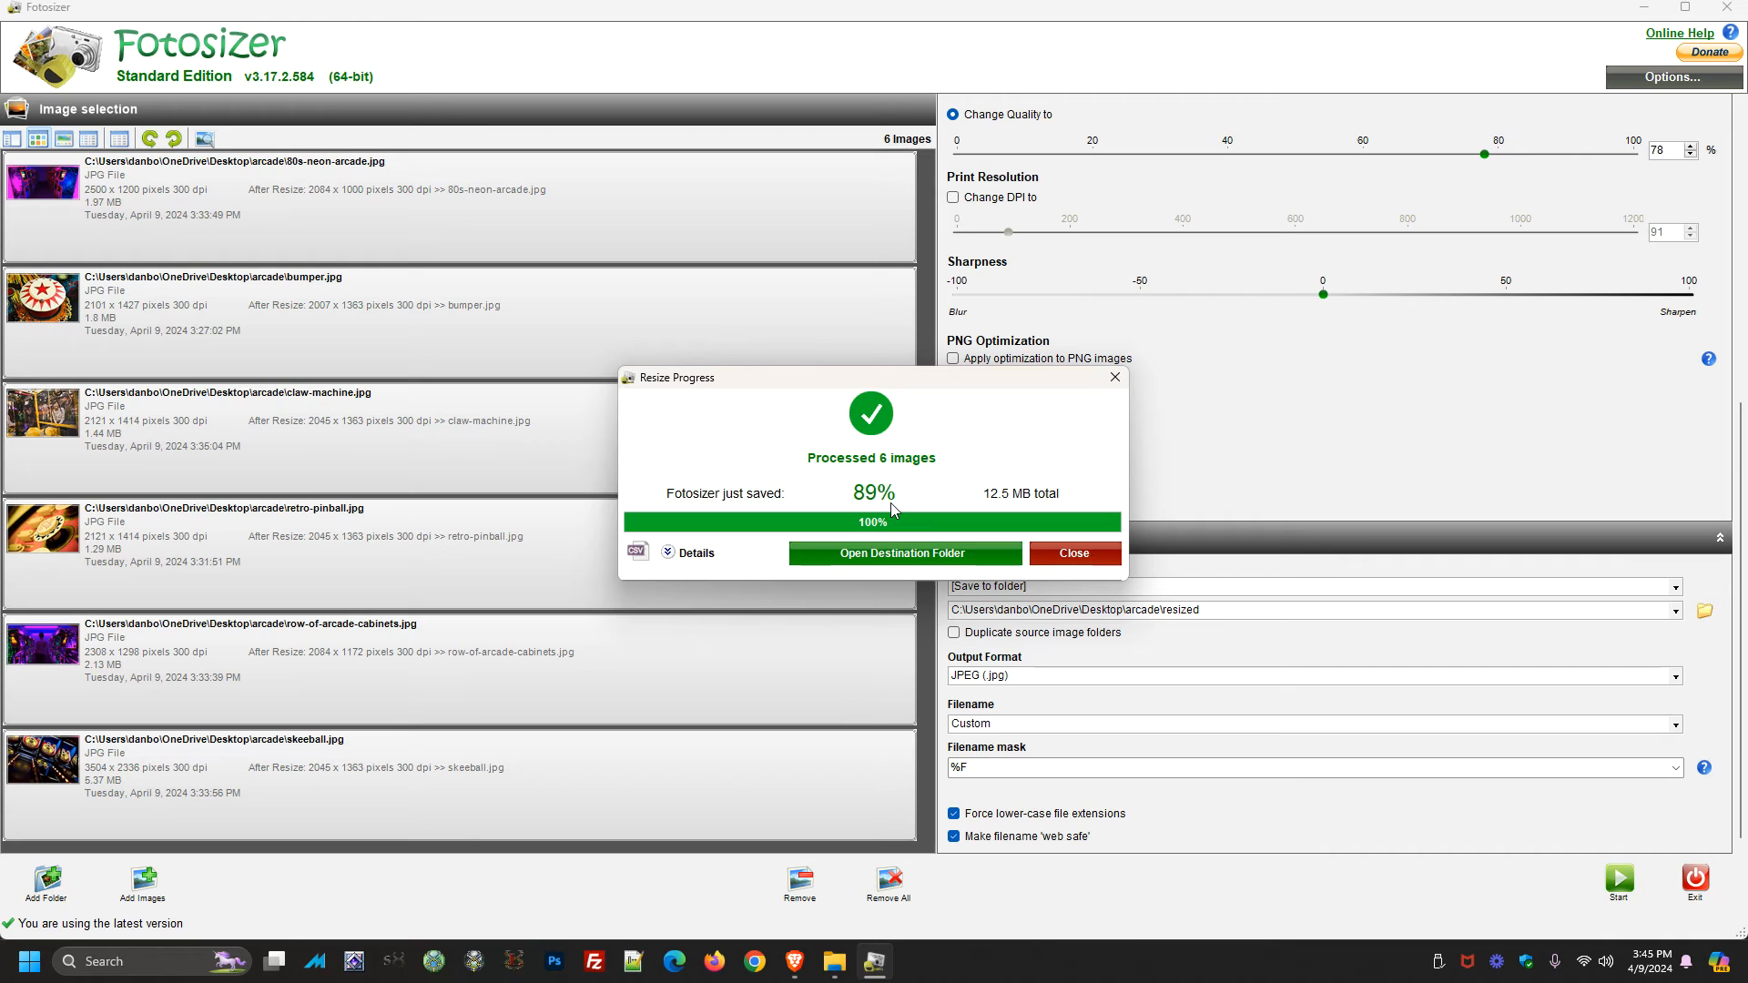
left_click(867, 555)
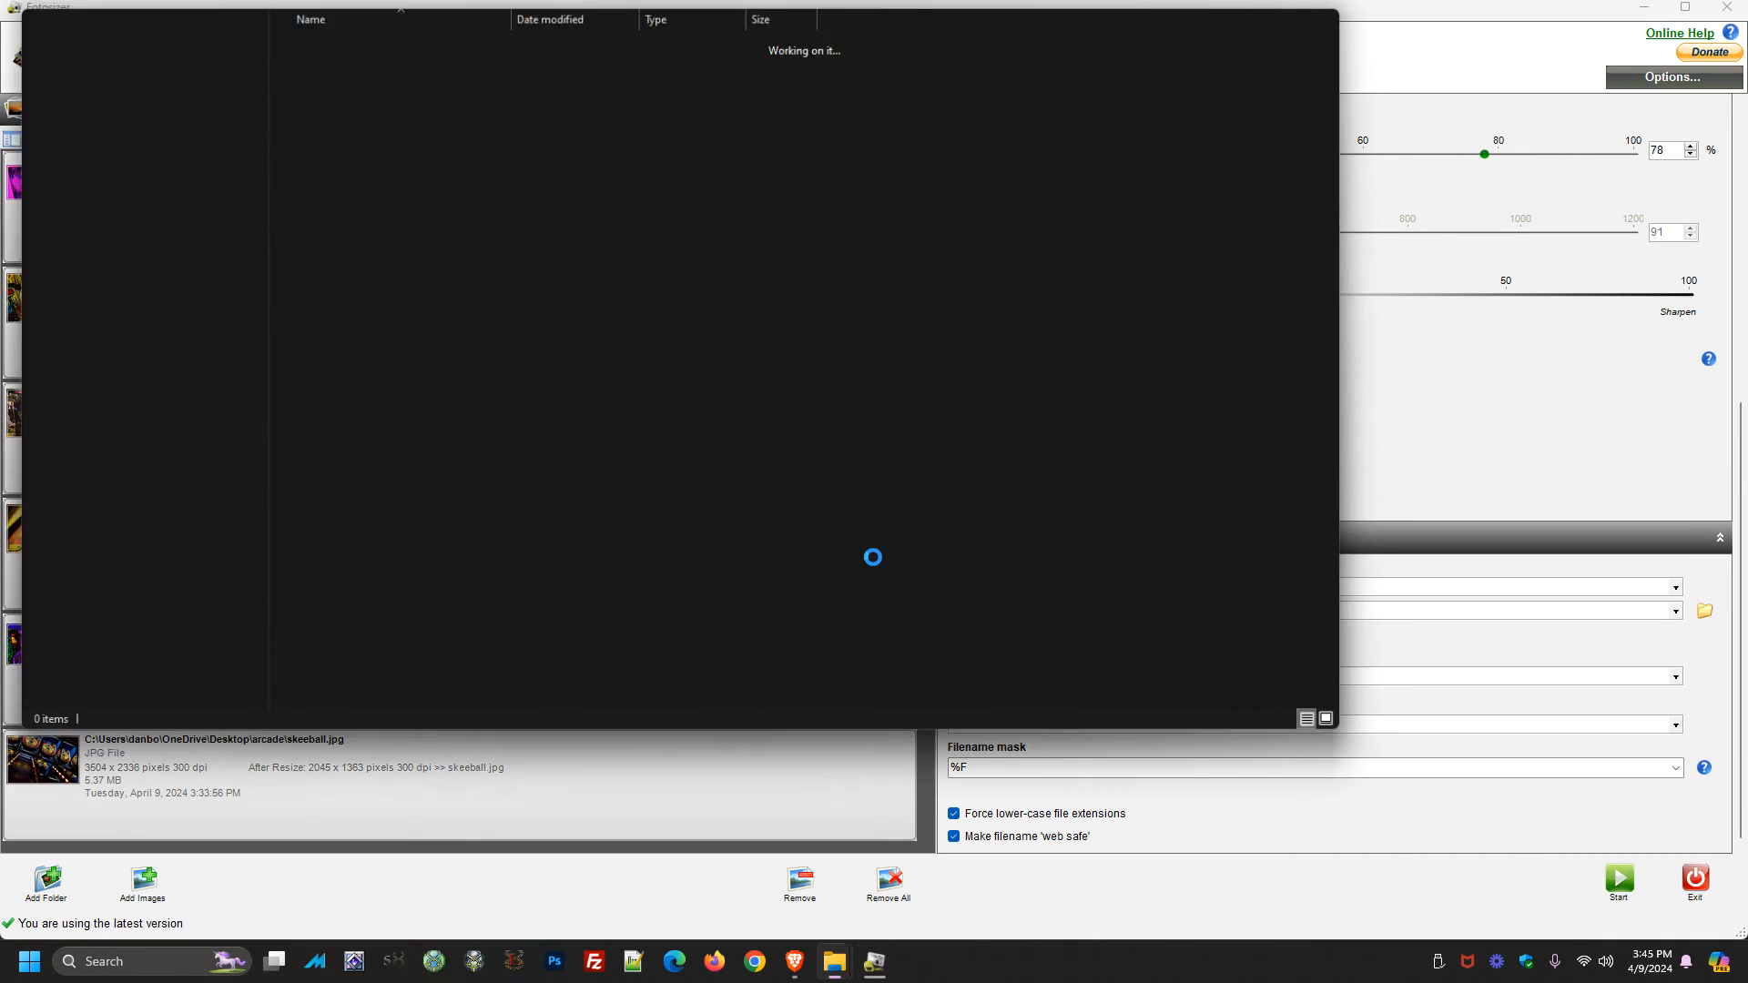
Check the combined file size of all resized images in their properties
left_click_drag(329, 257, 1010, 221)
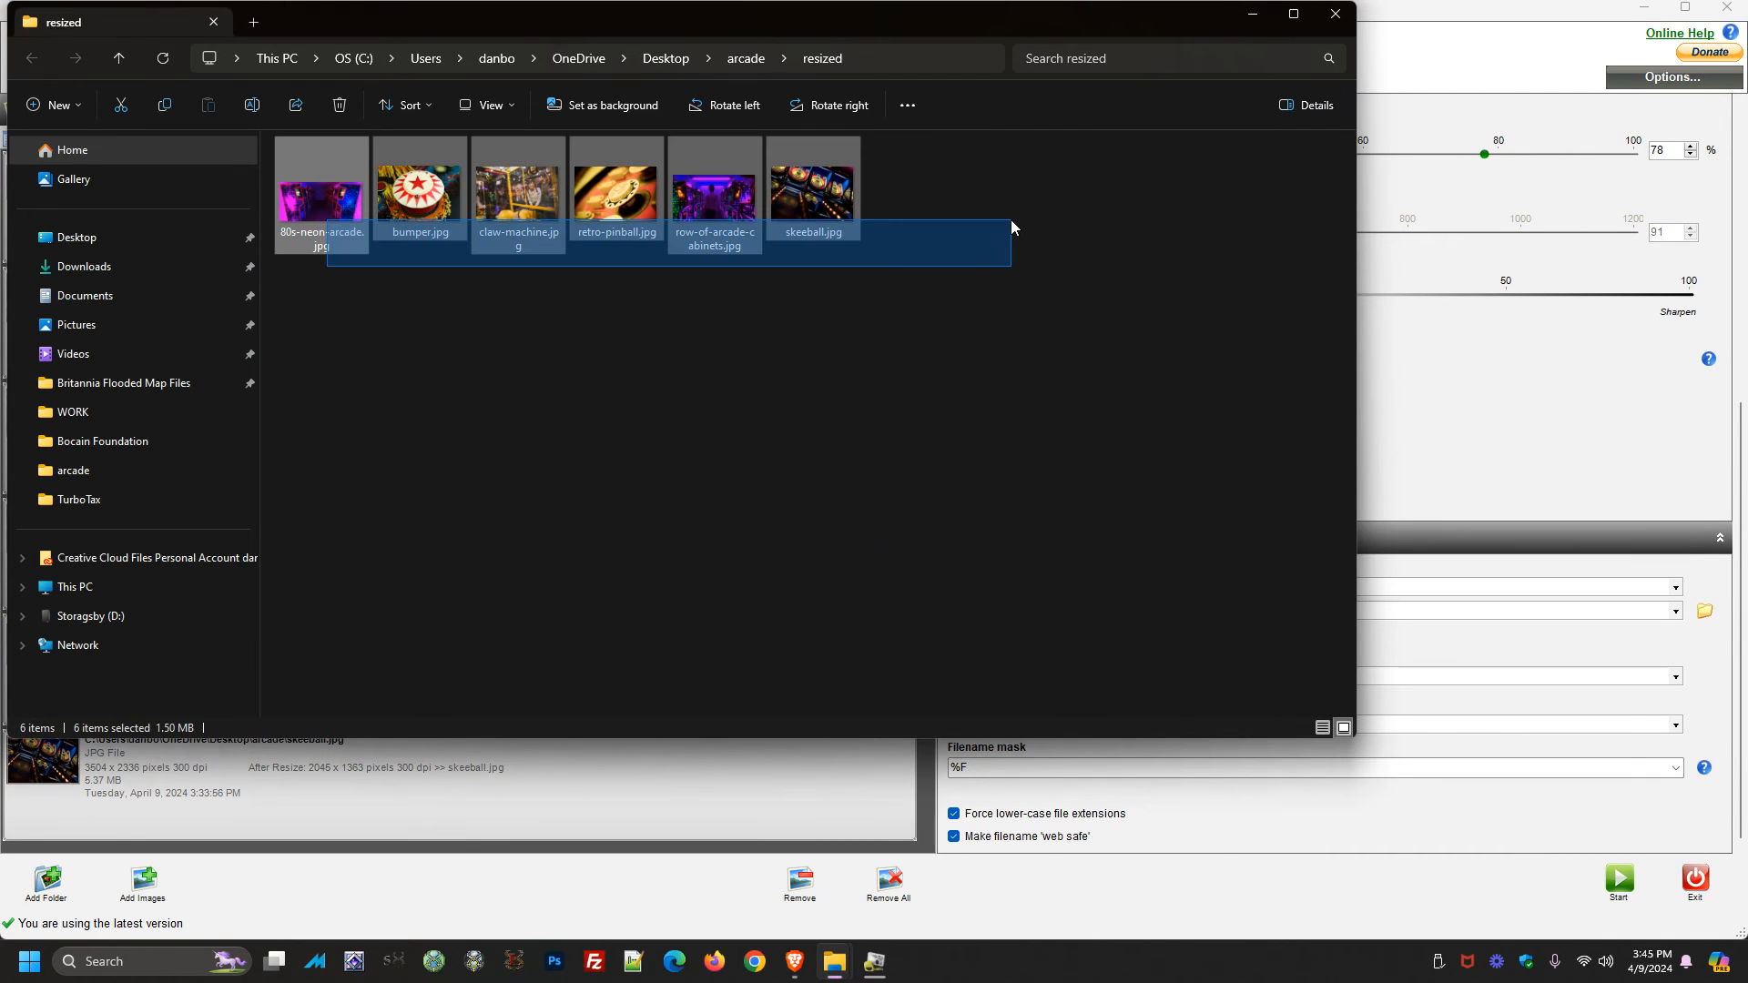
right_click(818, 175)
left_click(784, 379)
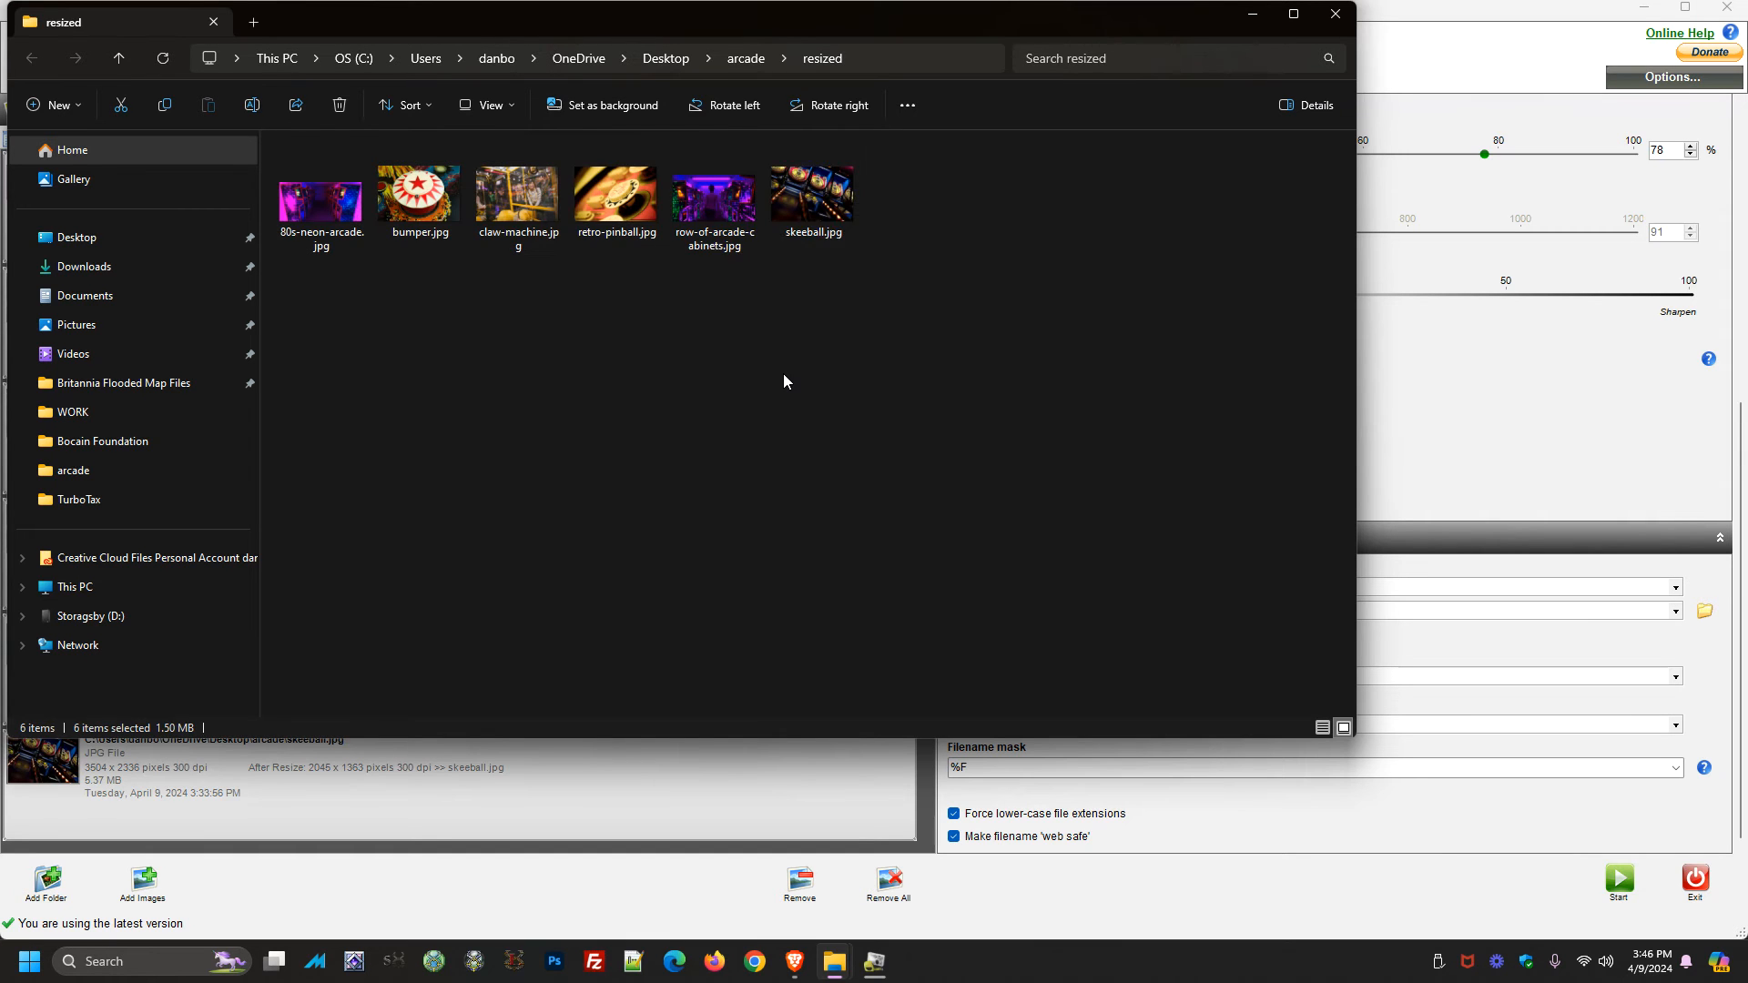
key("ctrl+a")
right_click(711, 213)
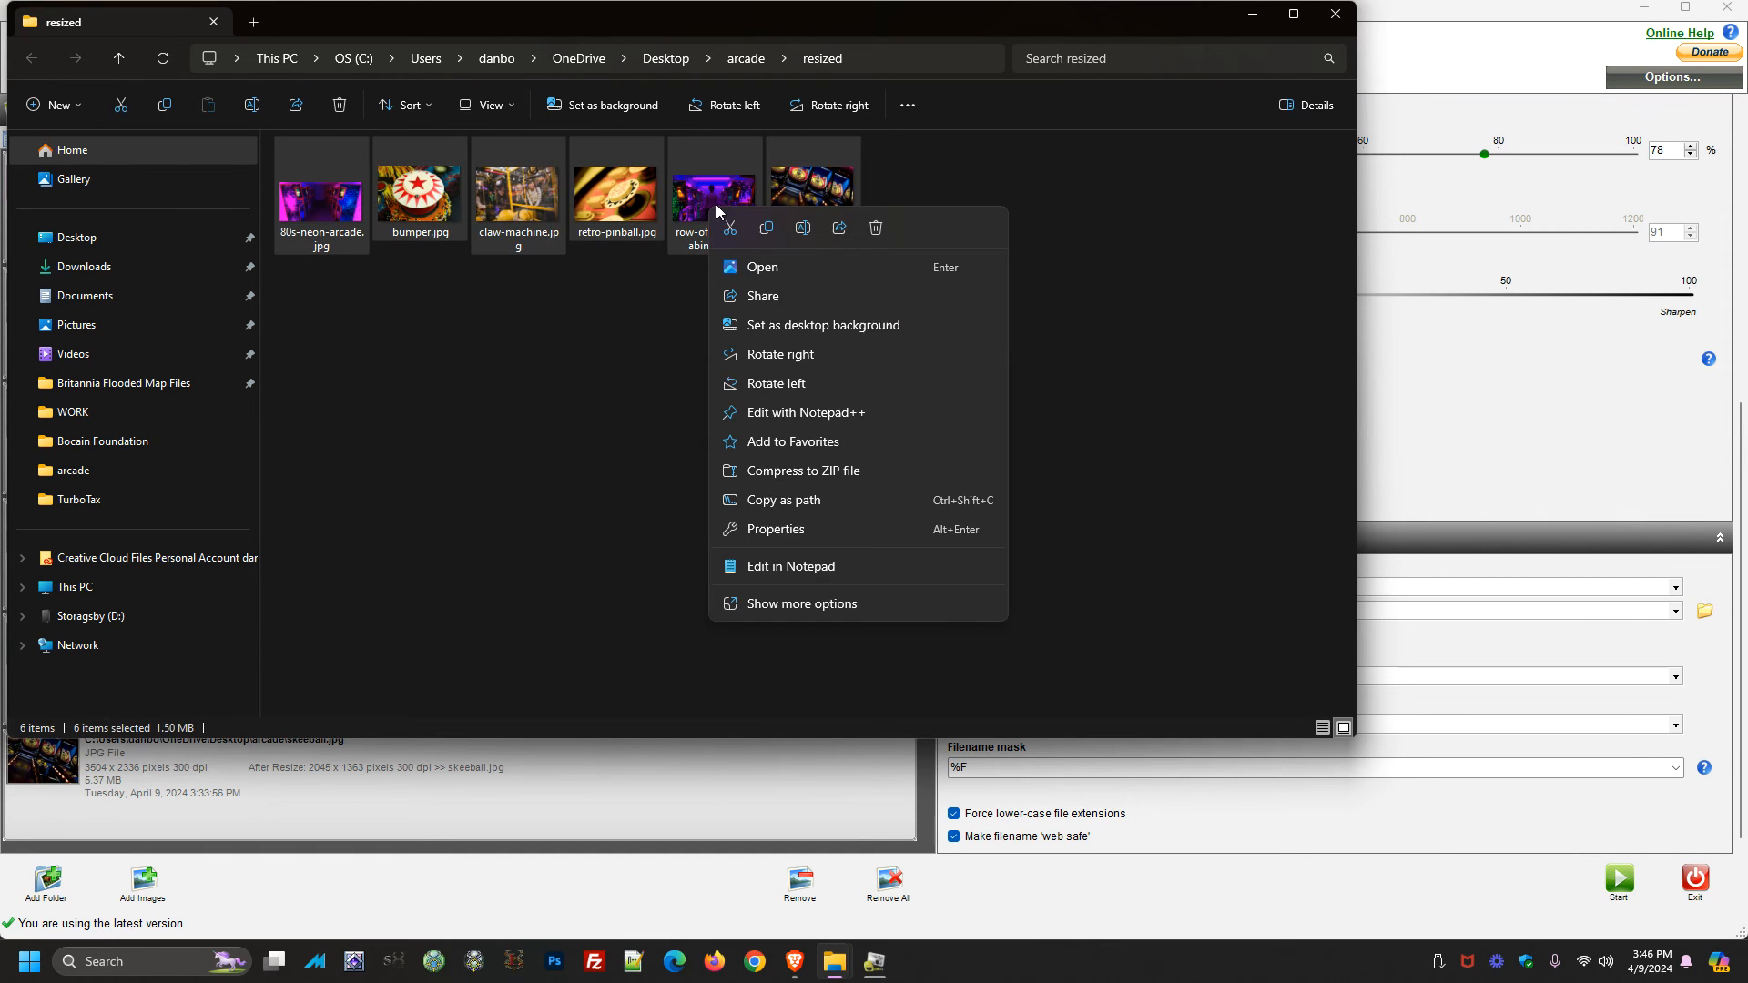
left_click(776, 529)
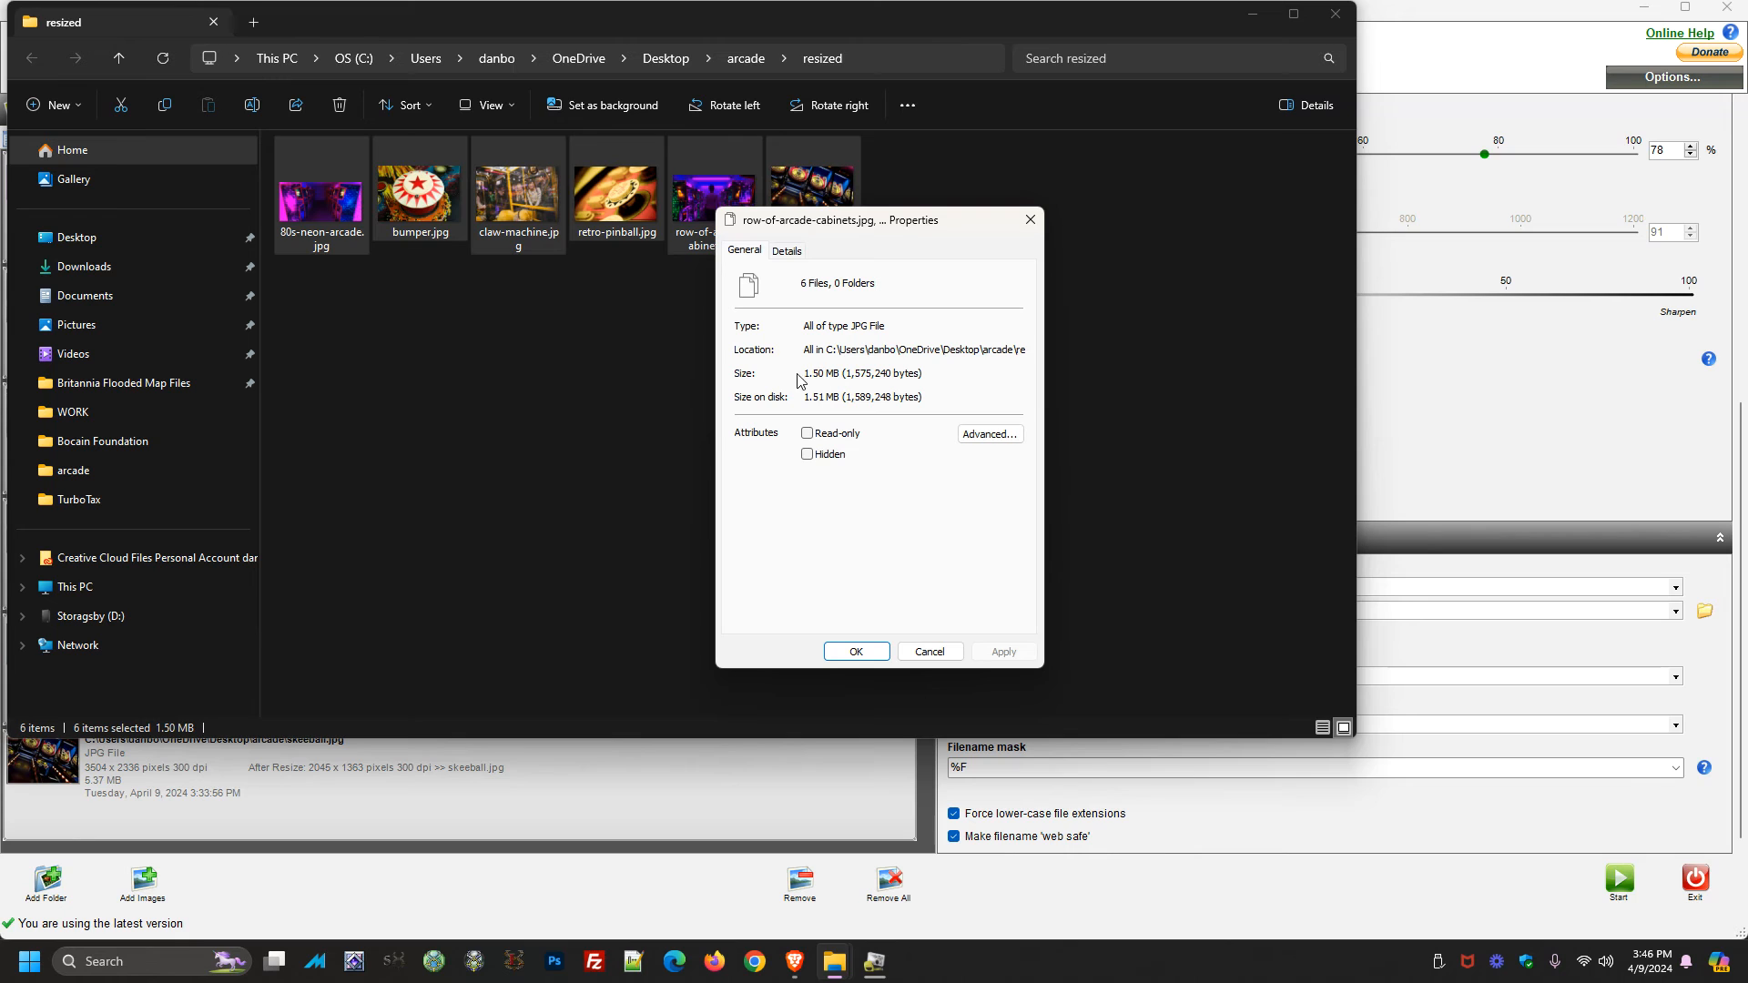
left_click(1030, 220)
Check the combined file size of the six original images in the arcade folder for comparison
left_click(757, 67)
left_click(418, 219)
left_click(905, 222, "shift")
right_click(736, 207)
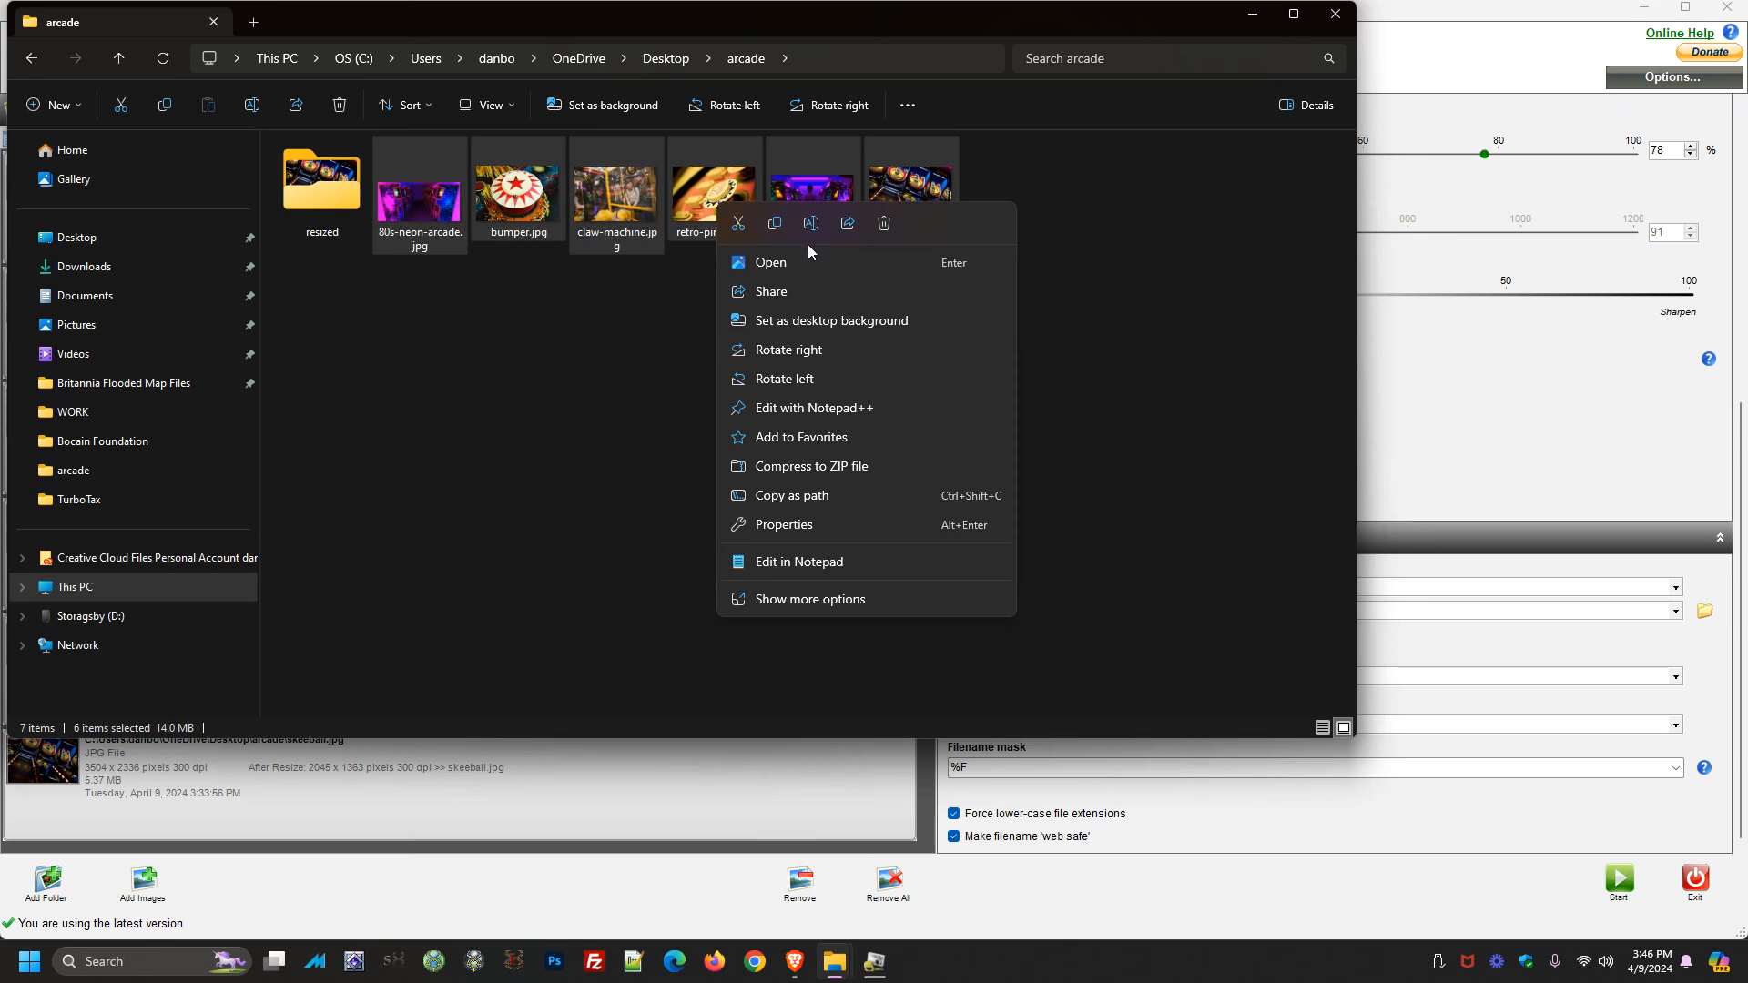
left_click(779, 539)
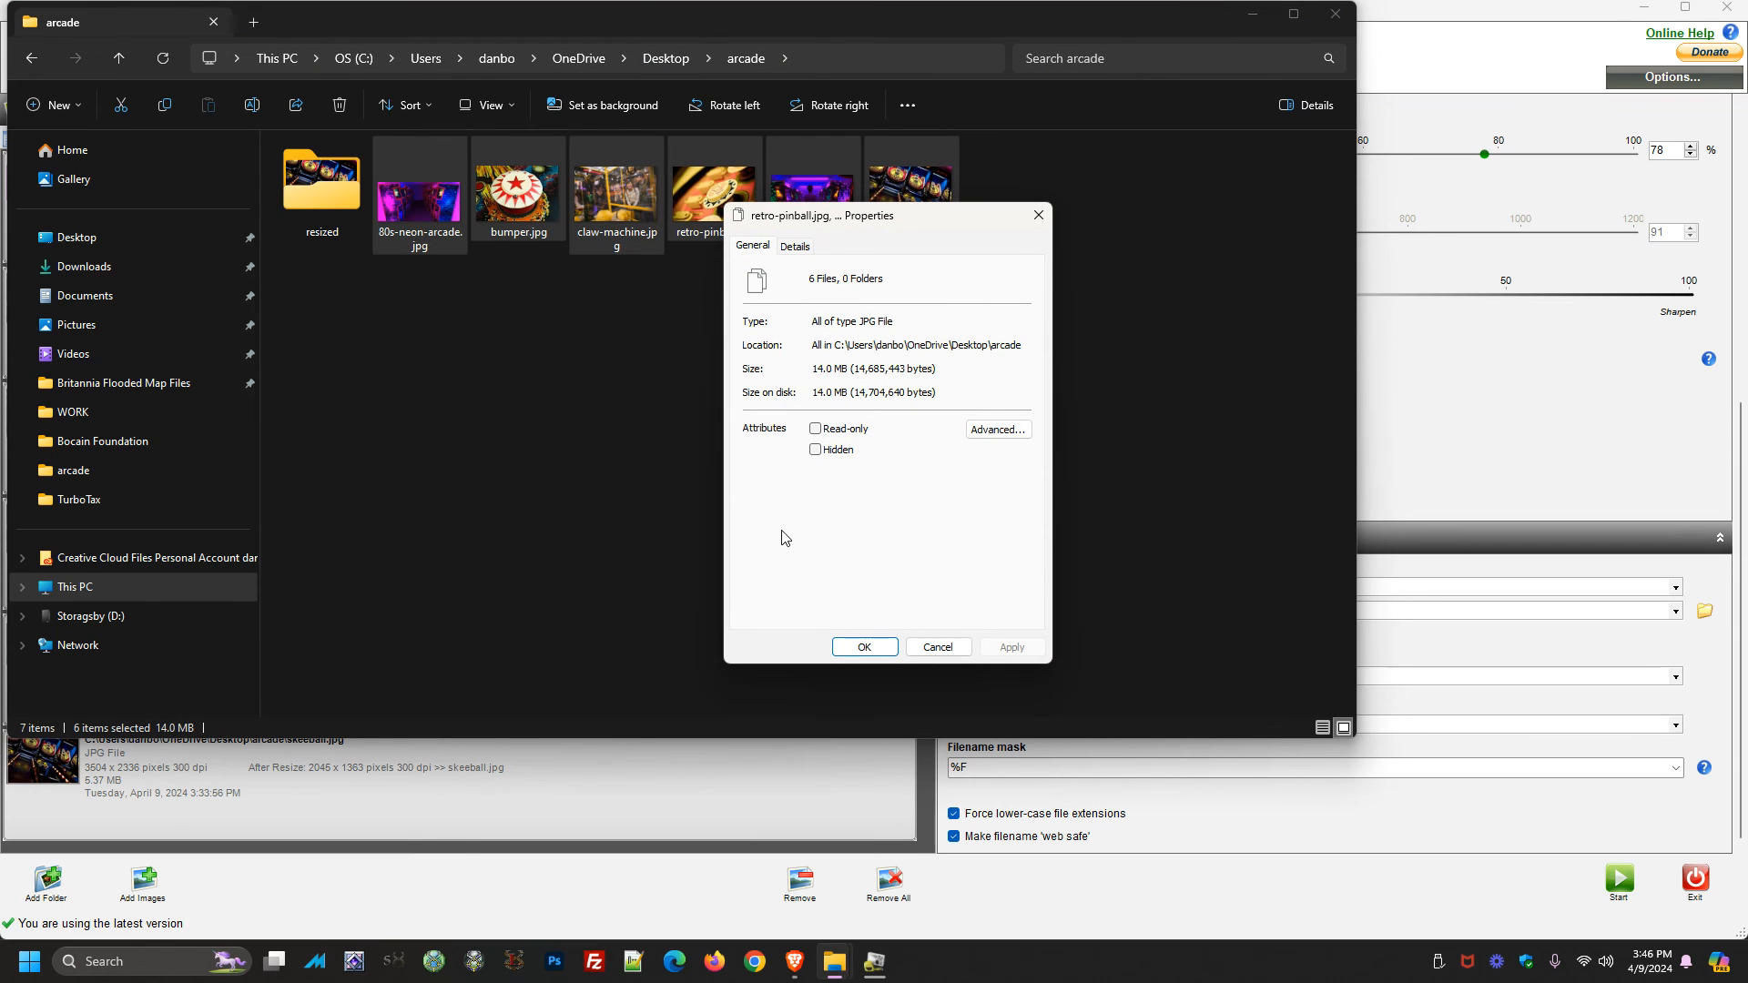
left_click(954, 646)
Open the WordPress site's Media Library in the browser
mouse_move(802, 976)
left_click(737, 874)
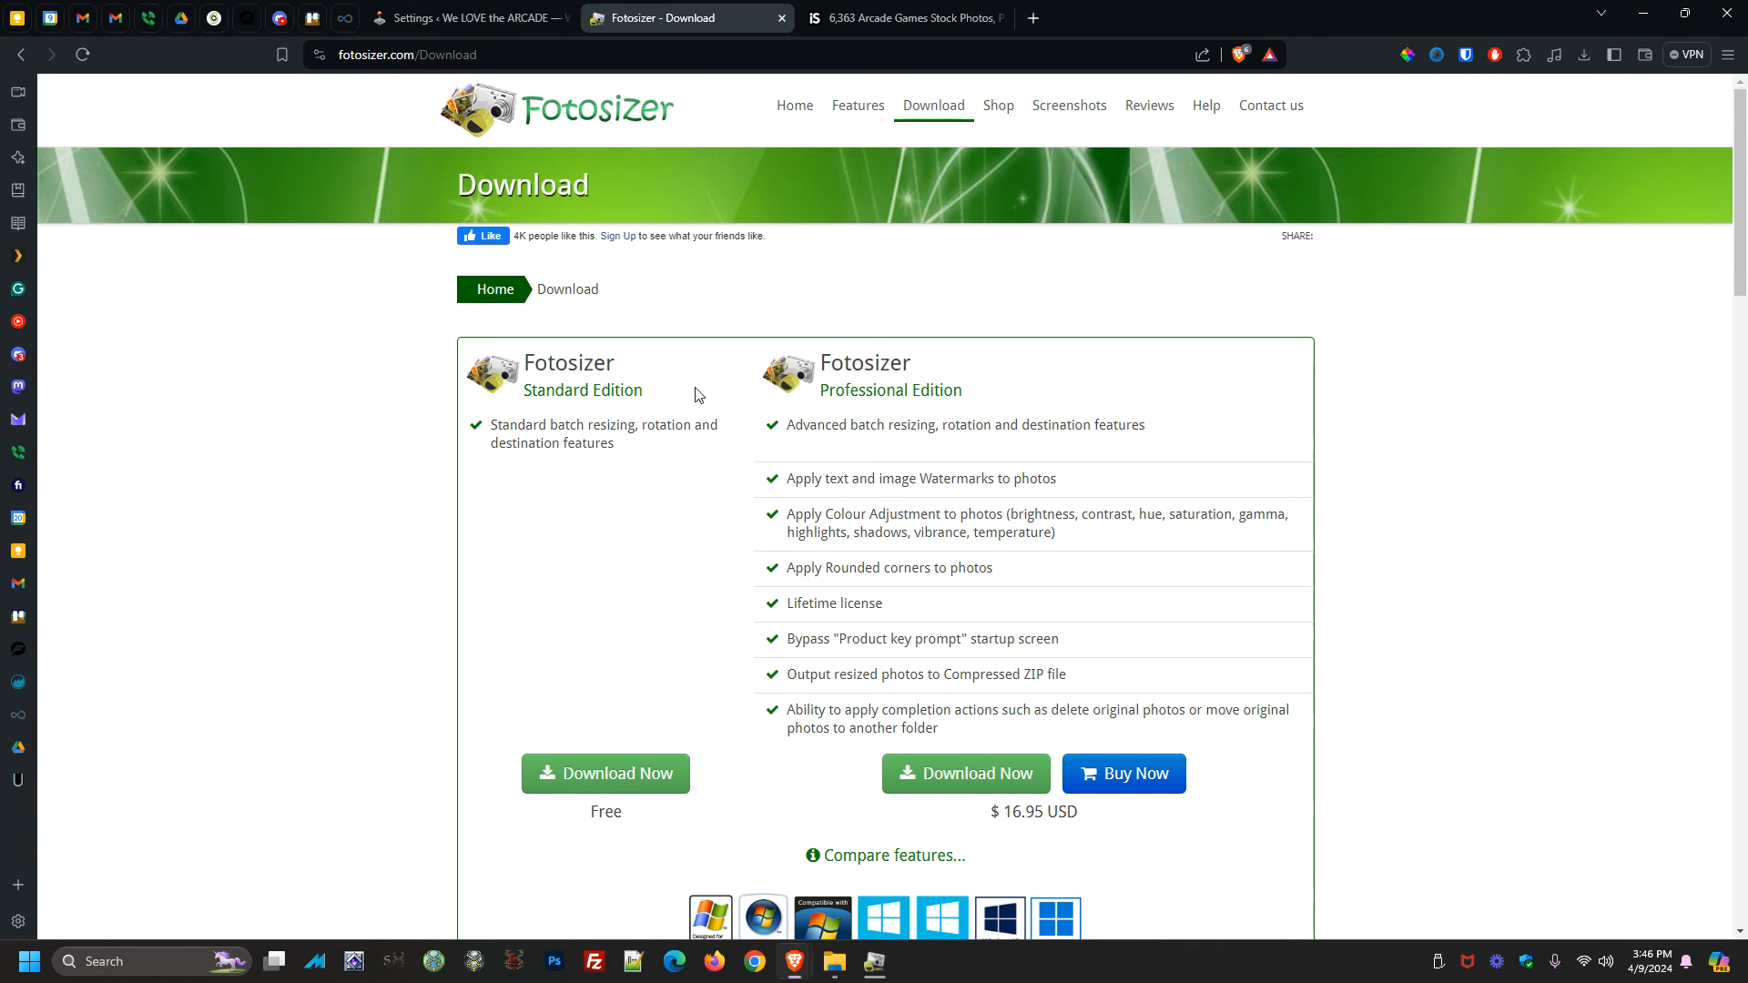
left_click(482, 11)
left_click(88, 268)
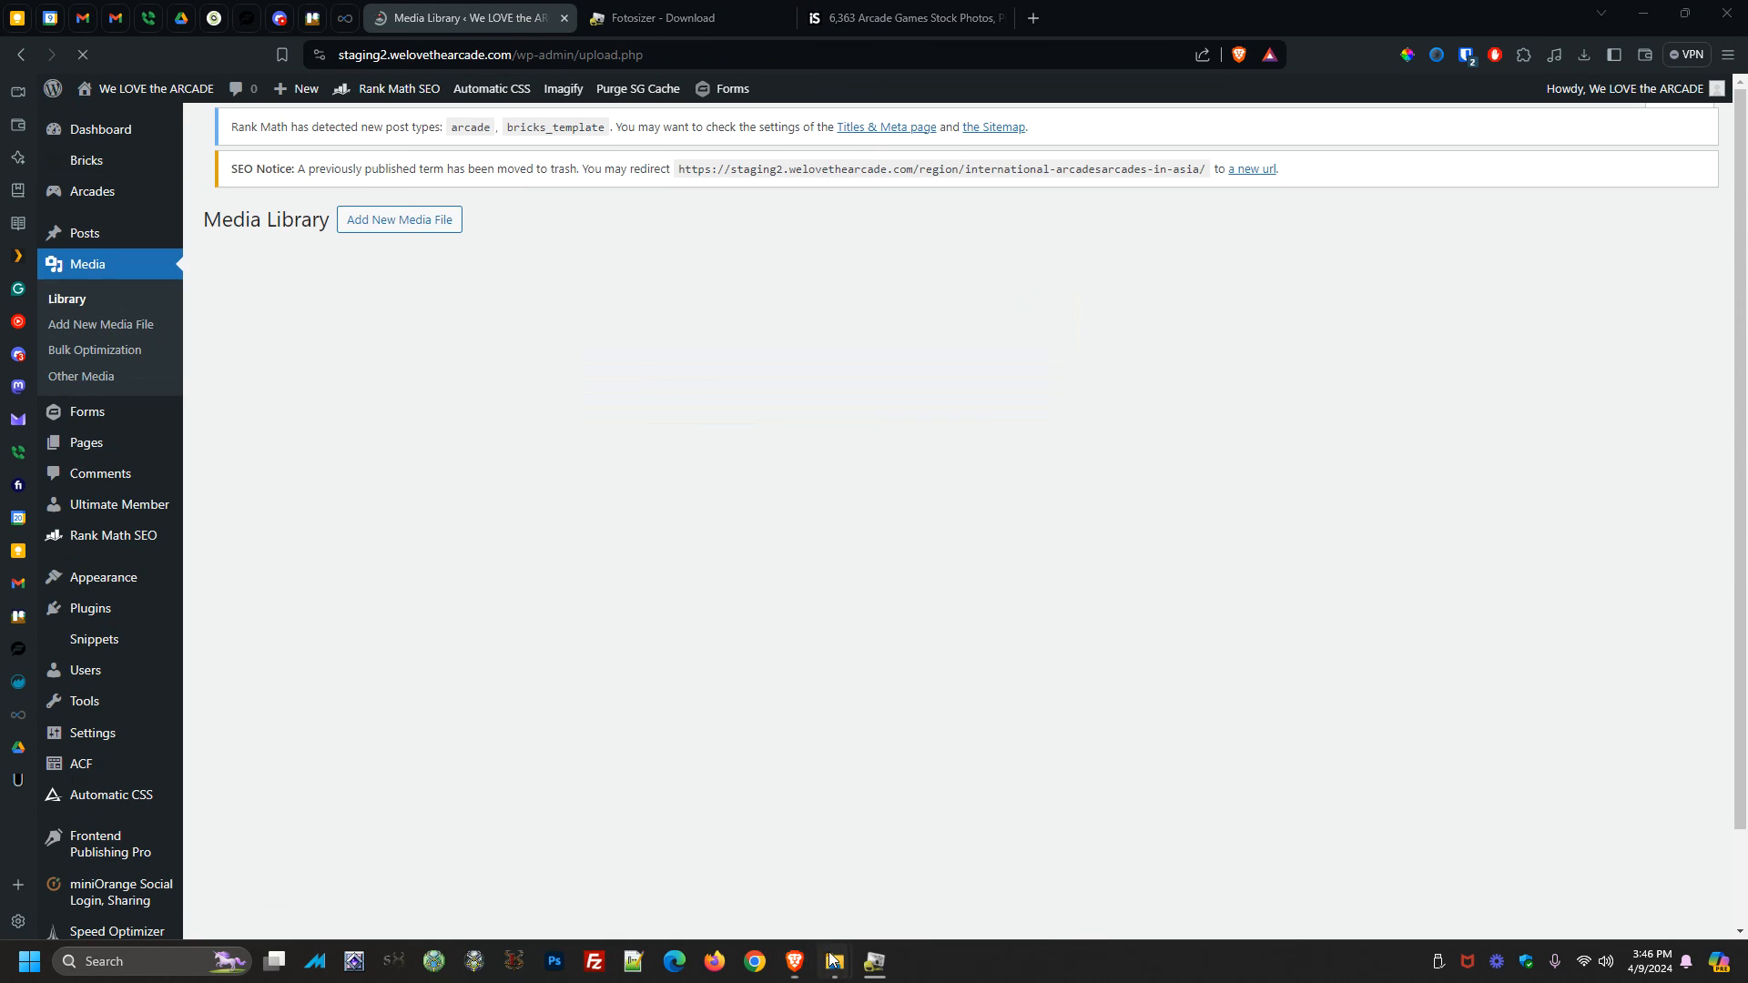
Upload the resized arcade images to the Media Library by dragging them in from the resized folder
mouse_move(831, 957)
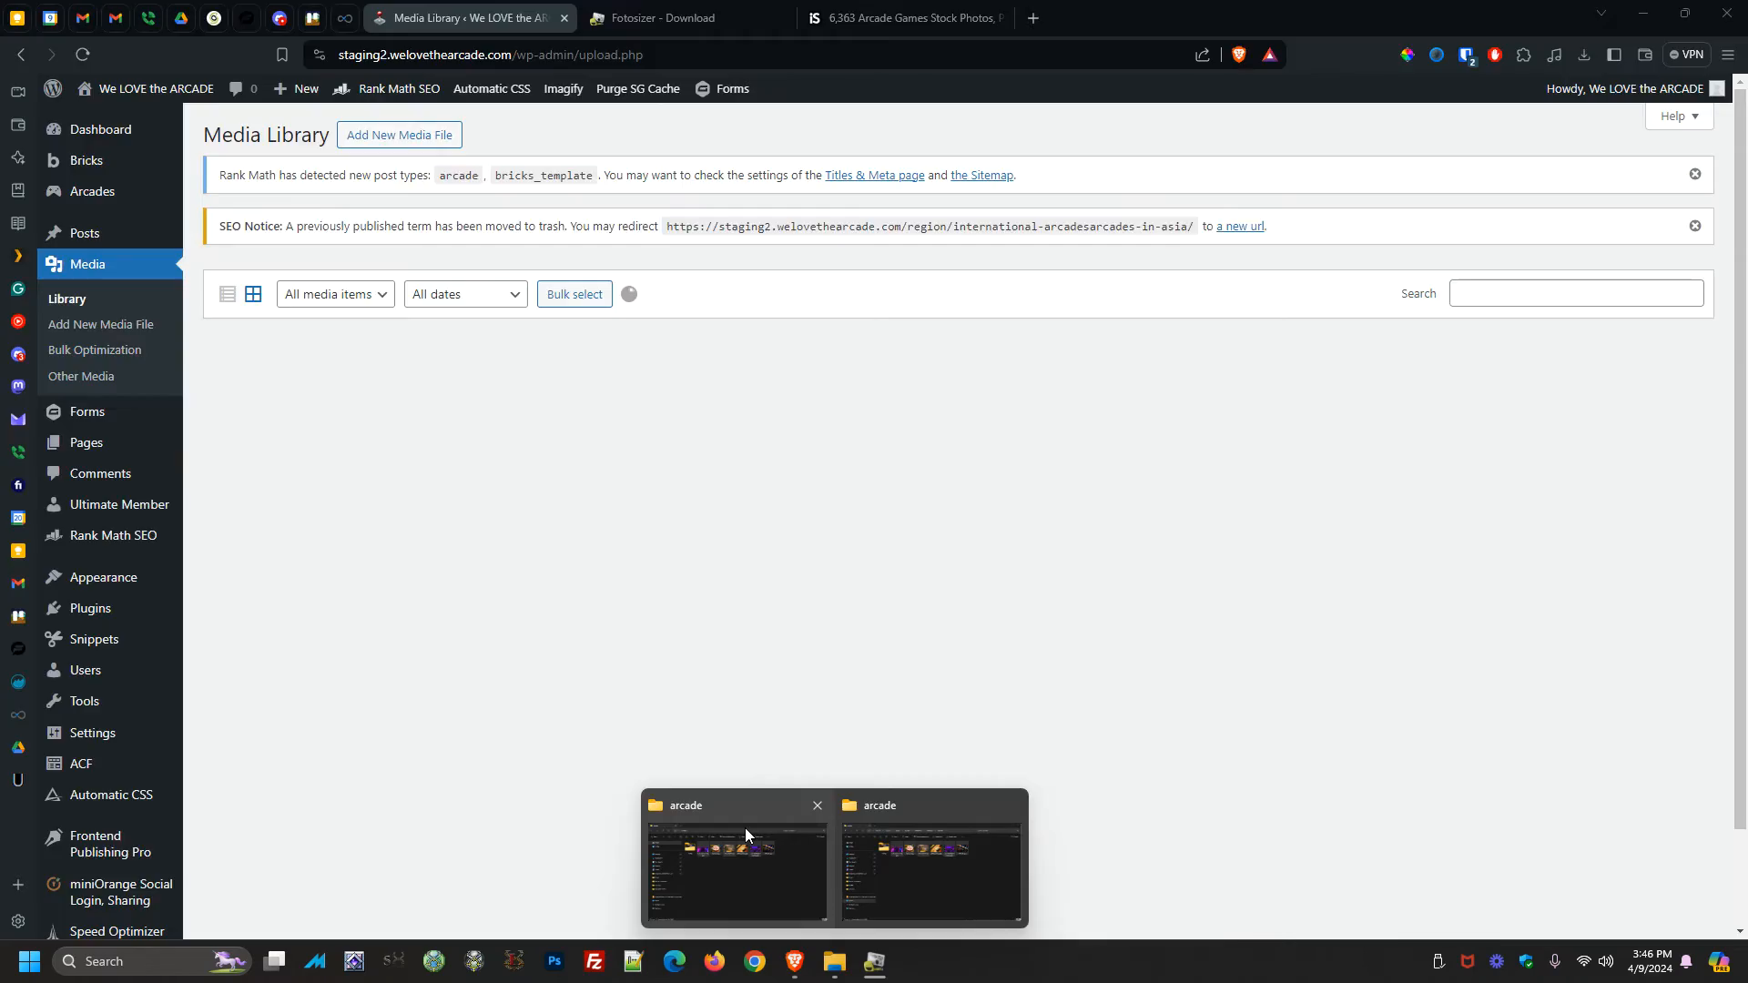
left_click(745, 828)
left_click_drag(1363, 587, 728, 460)
left_click_drag(772, 523, 384, 434)
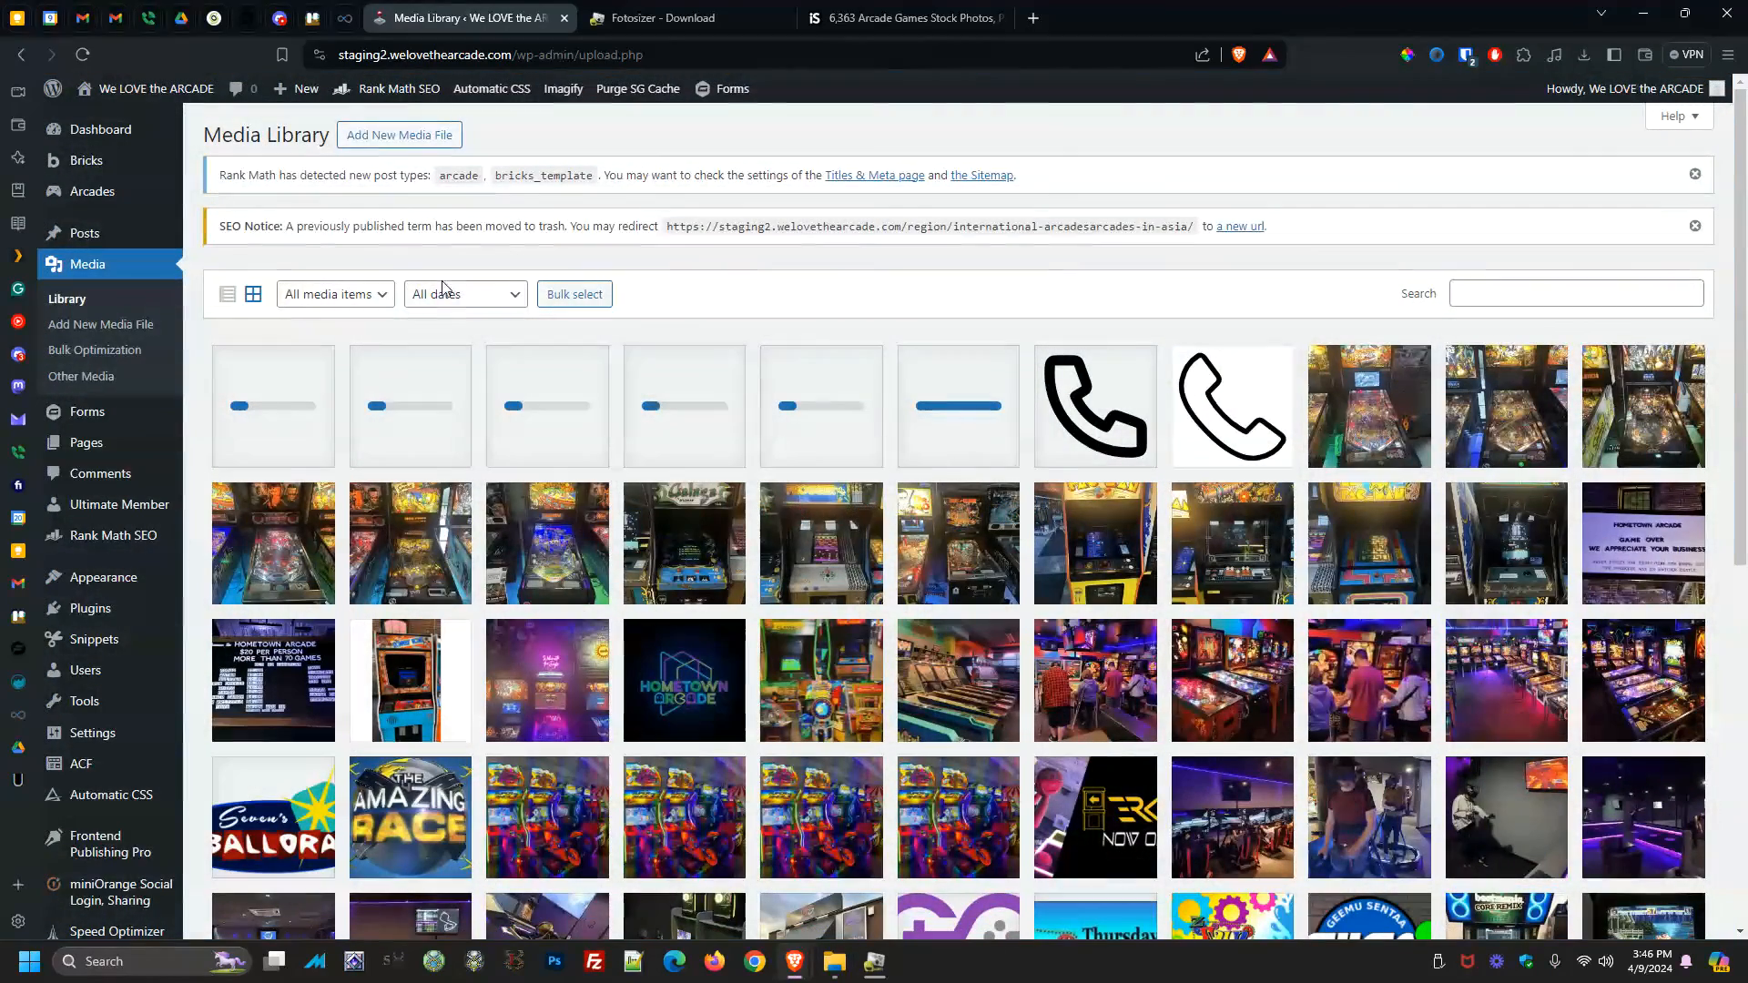